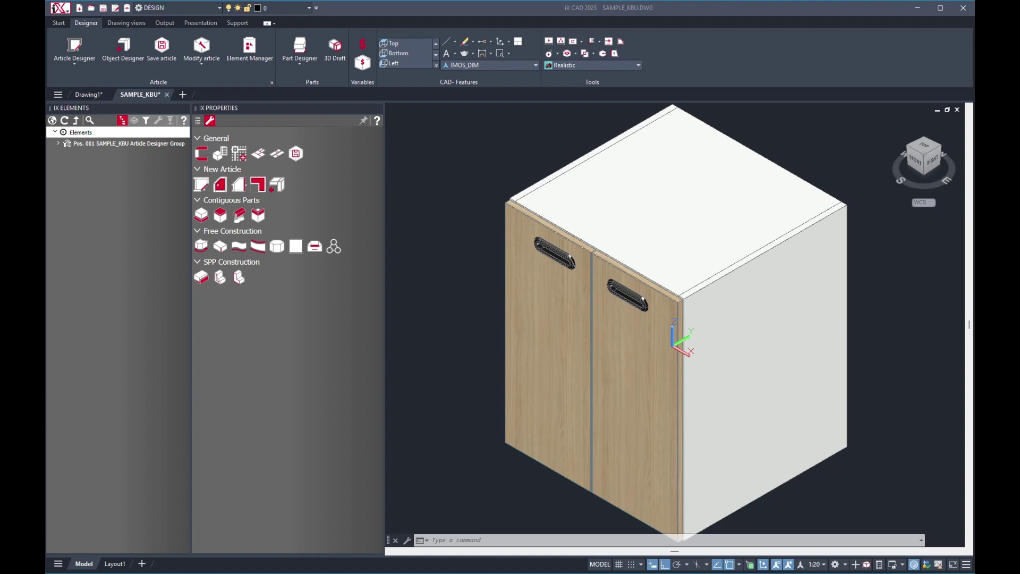
Switch the cabinet's visual style to 2D Wireframe and inspect the hinge and connector drillings at its upper front corner.
left_click(592, 65)
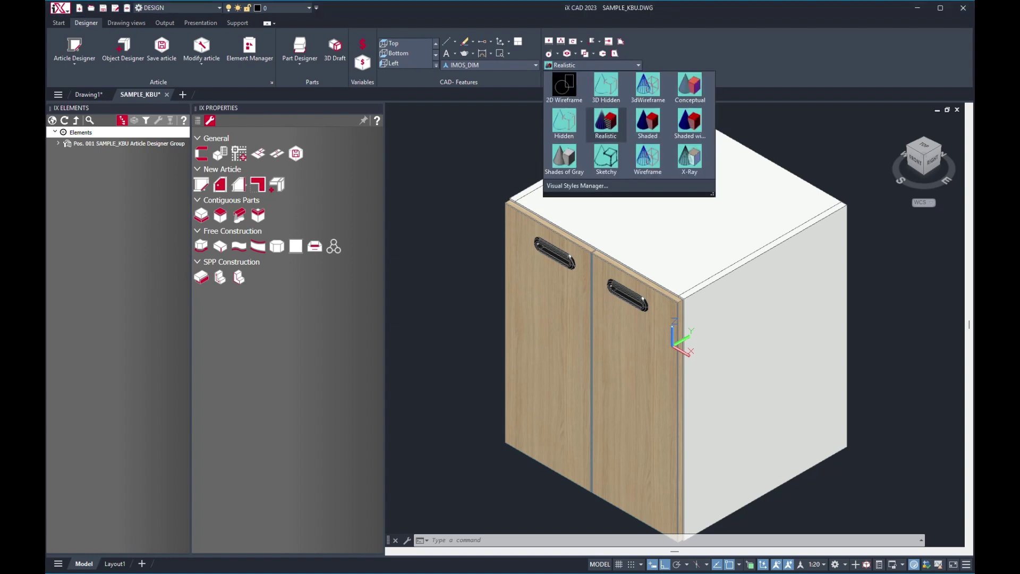
left_click(565, 89)
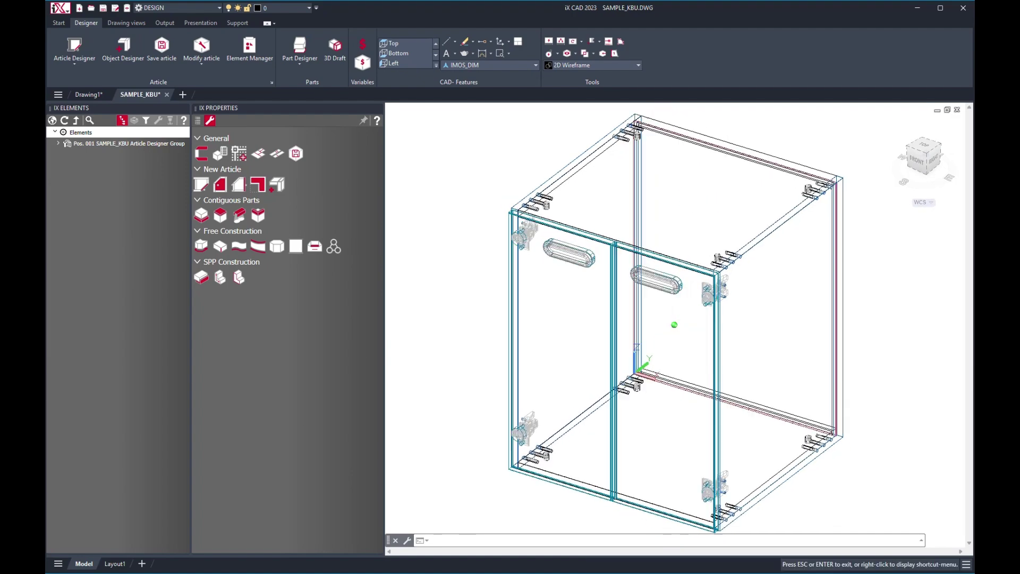
scroll(675, 322, "up", 8)
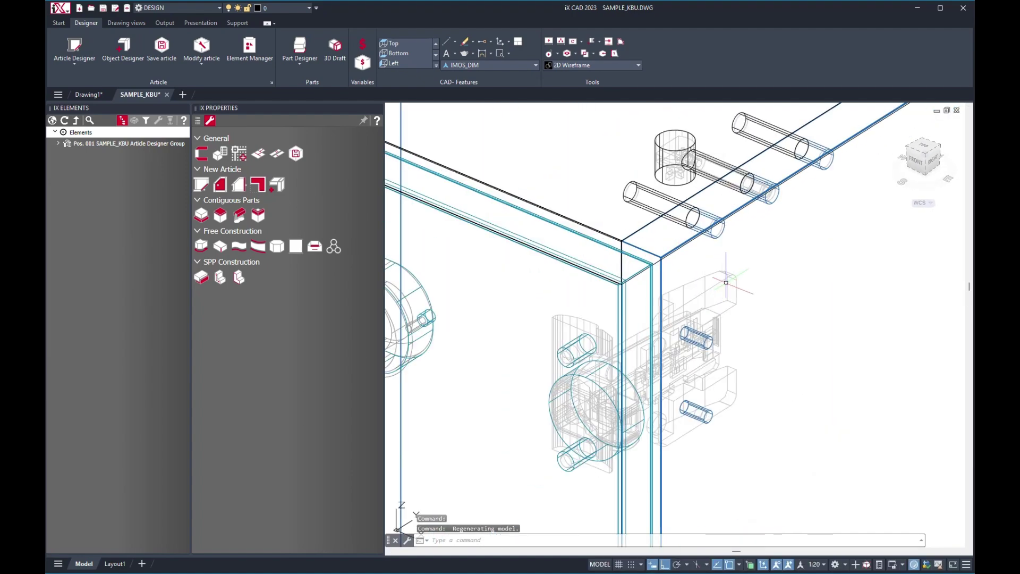
scroll(724, 282, "down", 2)
middle_click_drag(724, 281, 808, 217, "shift")
scroll(821, 213, "down", 4)
left_click(929, 153)
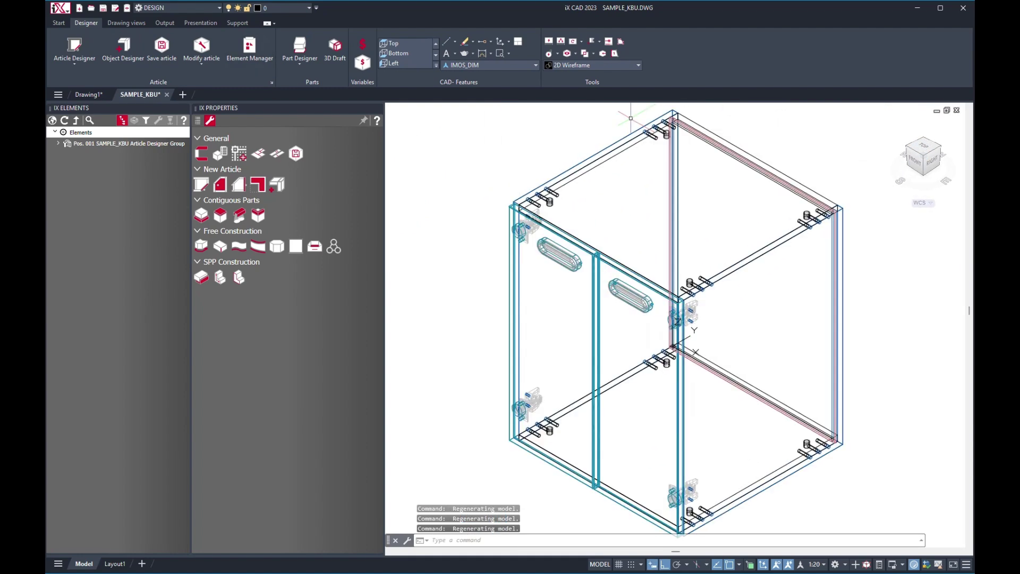
Set the SAMPLE_KBU article's height to 1500 in Article Designer, apply the change and clear the selection.
left_click(58, 94)
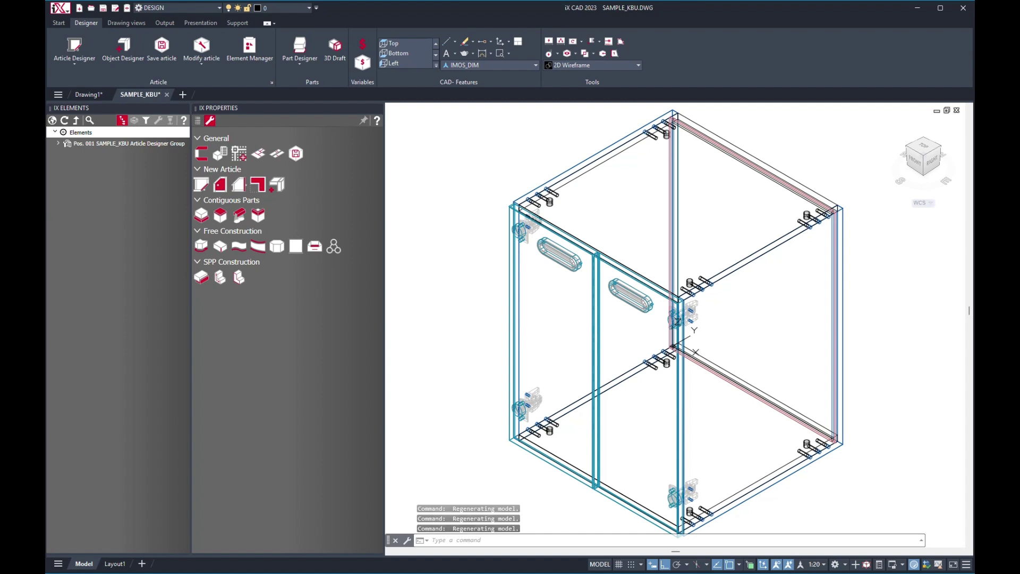
left_click(128, 144)
left_click(158, 120)
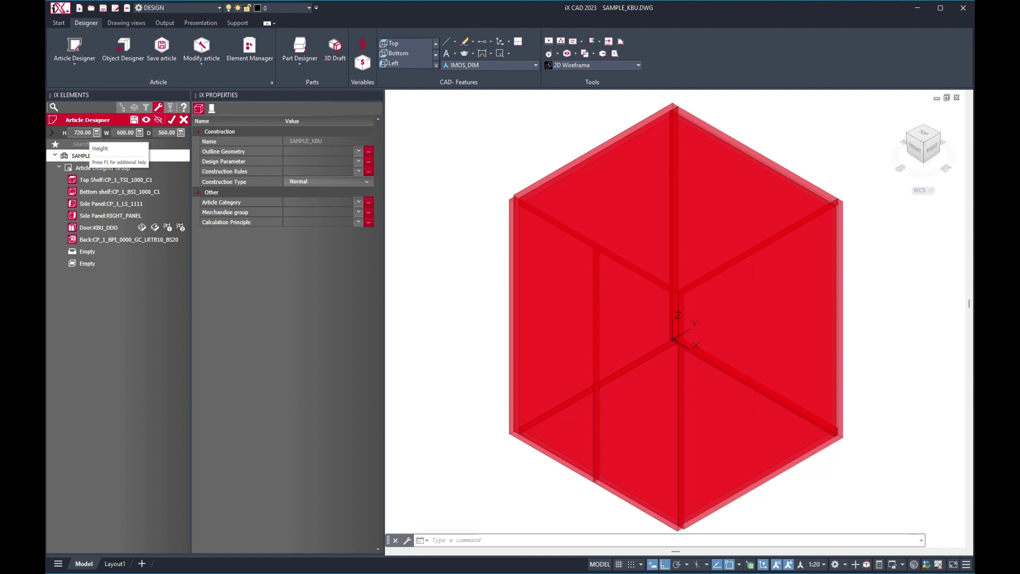
left_click(82, 133)
type("1500")
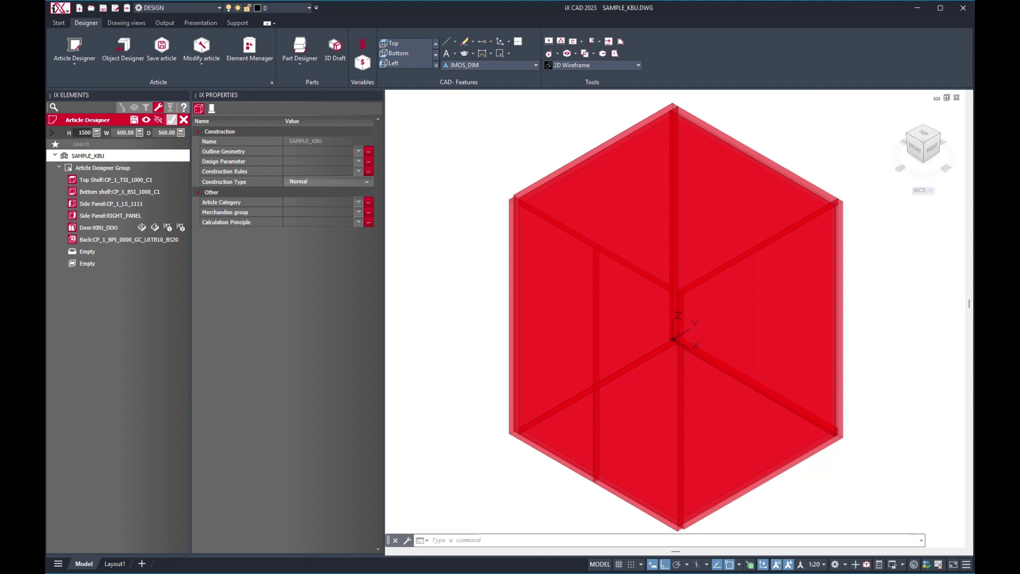
left_click(171, 120)
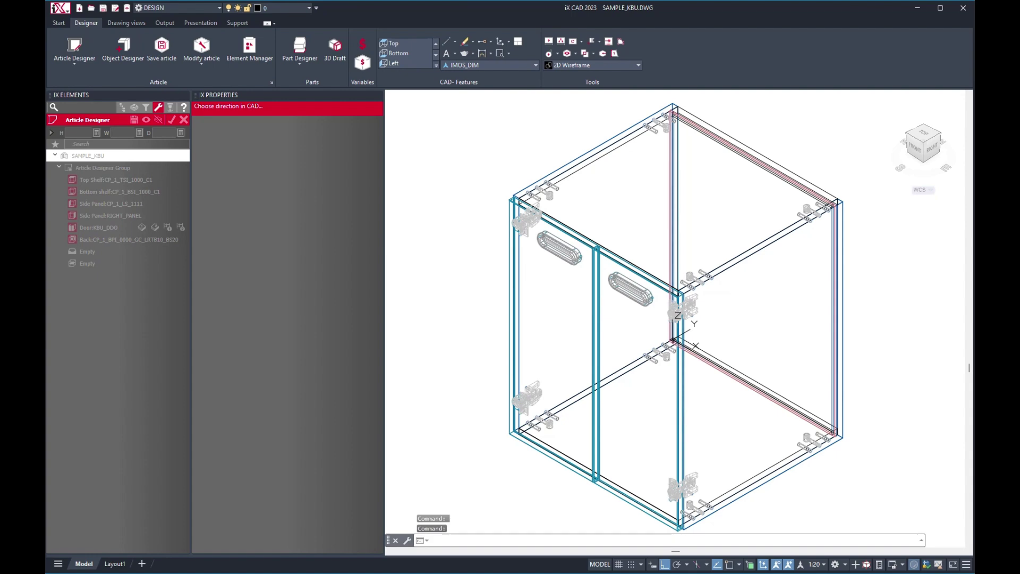
scroll(879, 193, "down", 4)
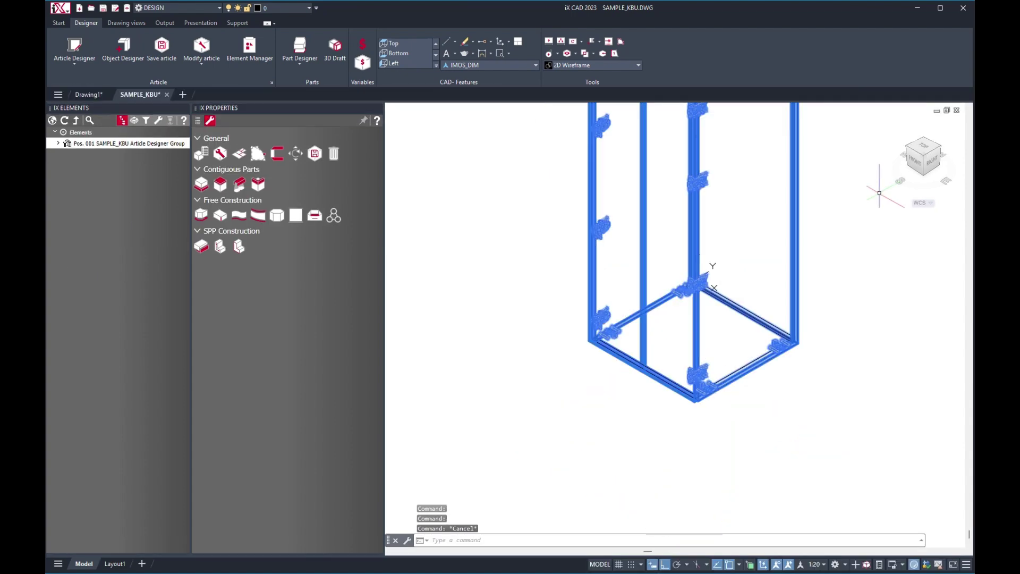
middle_click_drag(837, 197, 767, 292)
left_click(923, 156)
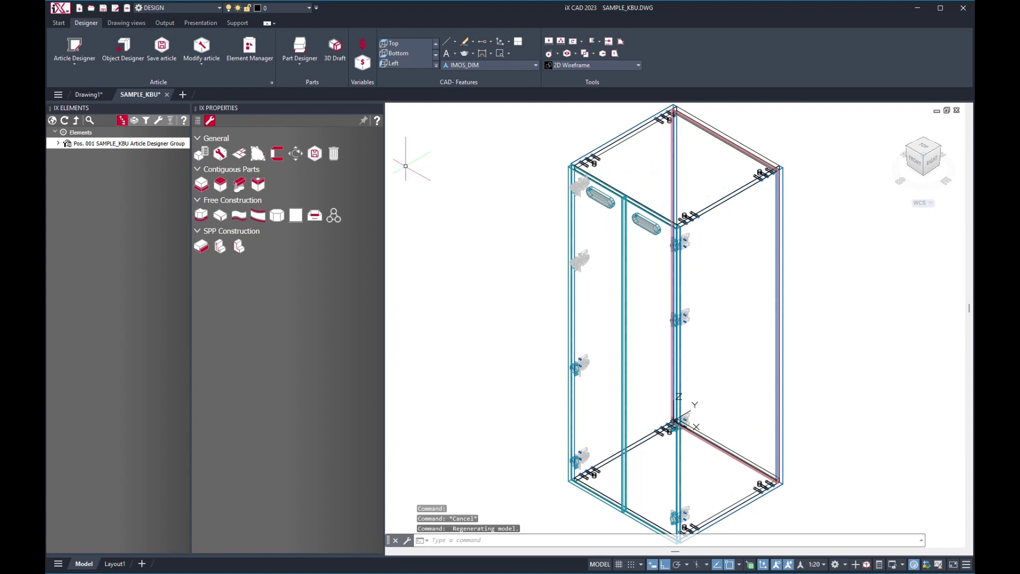
left_click(80, 133)
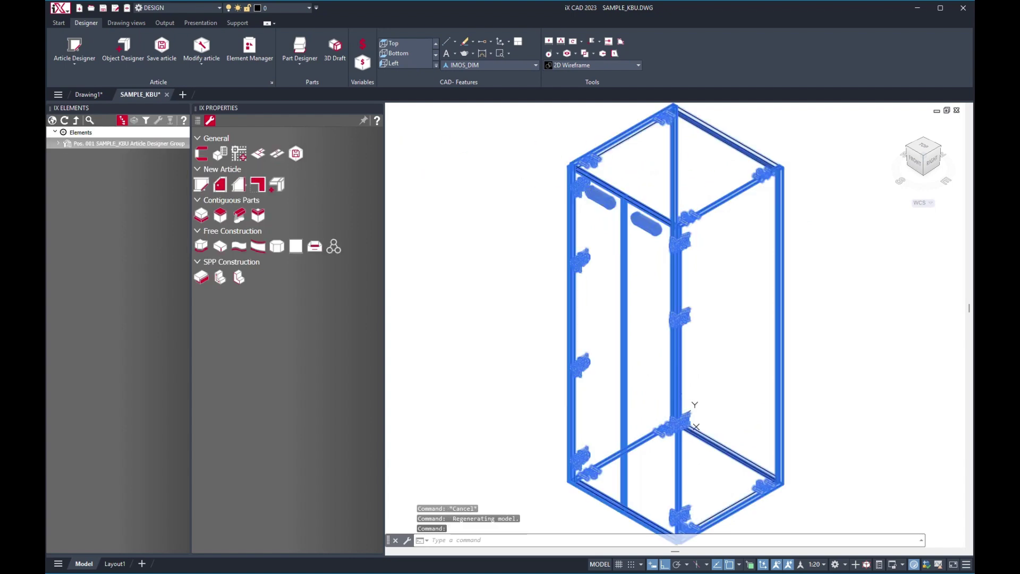
Reopen the SAMPLE_KBU article for editing and divide its empty interior zone horizontally using the Fixed Shelf part type.
left_click(129, 144)
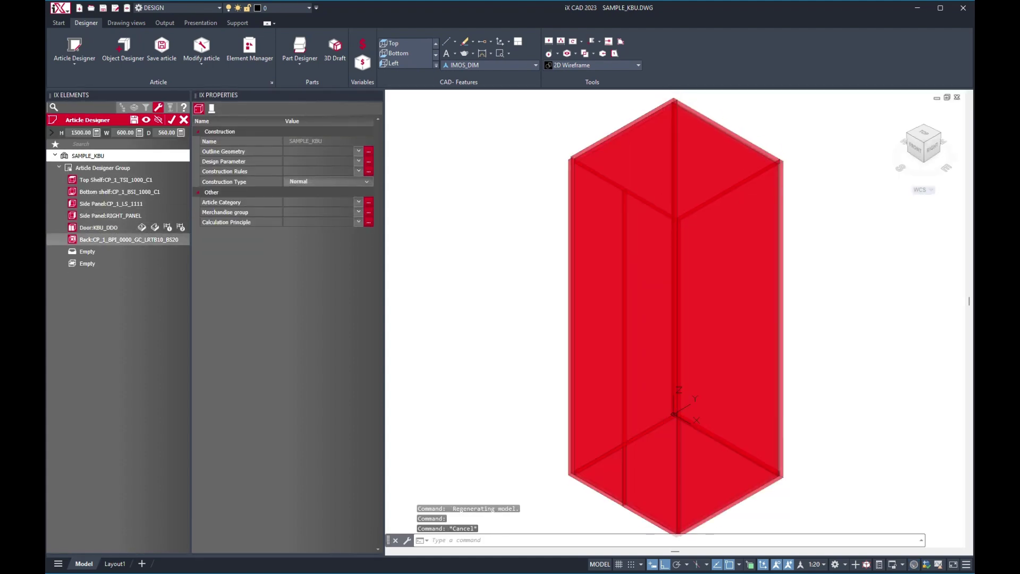
left_click(73, 264)
left_click(328, 162)
left_click(311, 180)
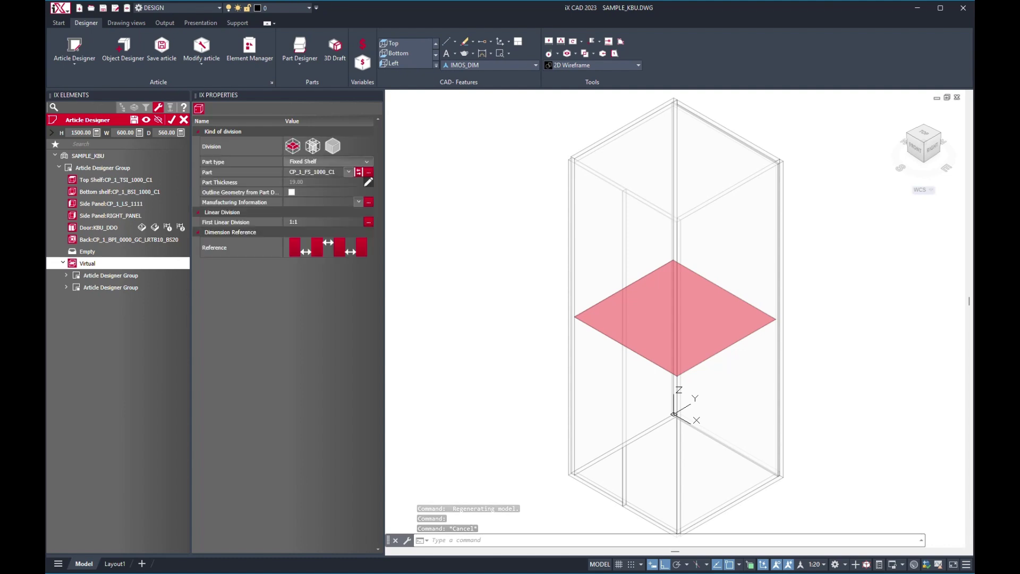
Set the fixed shelves' first linear division to n*100mm:1, apply the article change and clear the selection.
left_click(320, 222)
double_click(293, 222)
type("n*")
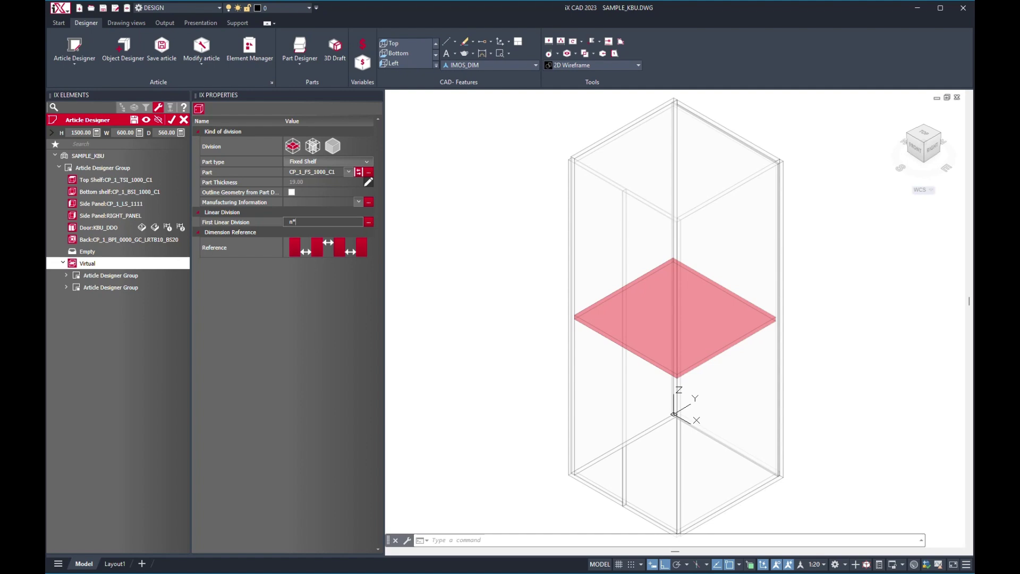
type("100mm:1")
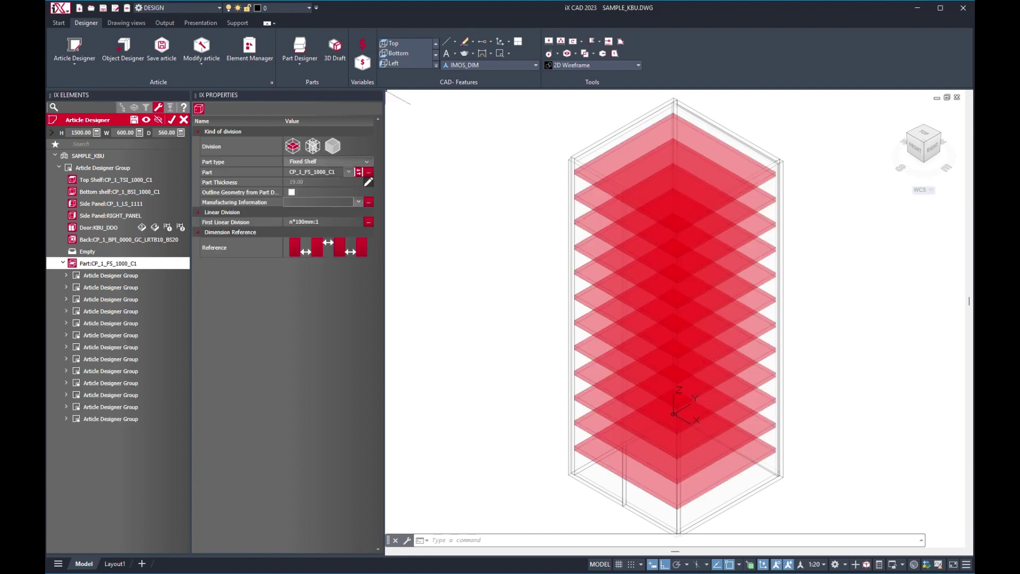
left_click(171, 120)
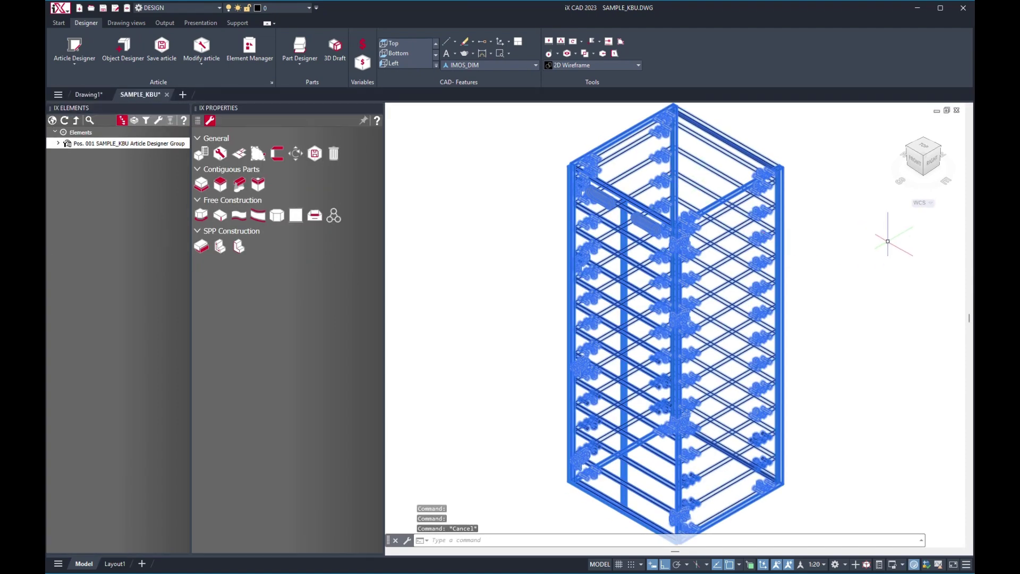
key("Escape")
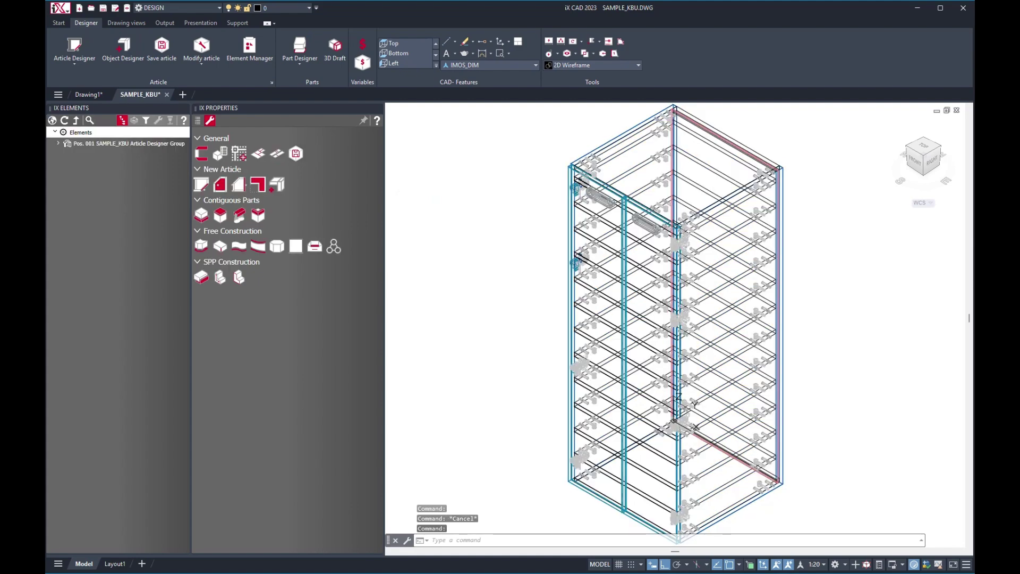
Examine from the front where the door hinges sit relative to the fixed shelves and their connectors along the cabinet side.
middle_click_drag(786, 319, 845, 281, "shift")
left_click(916, 160)
scroll(785, 255, "up", 10)
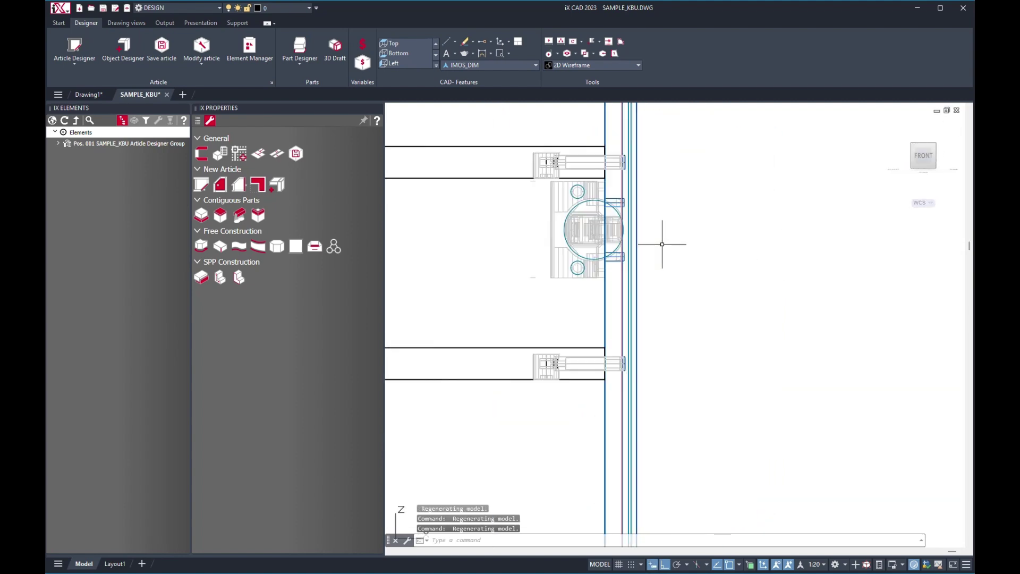
scroll(723, 405, "down", 10)
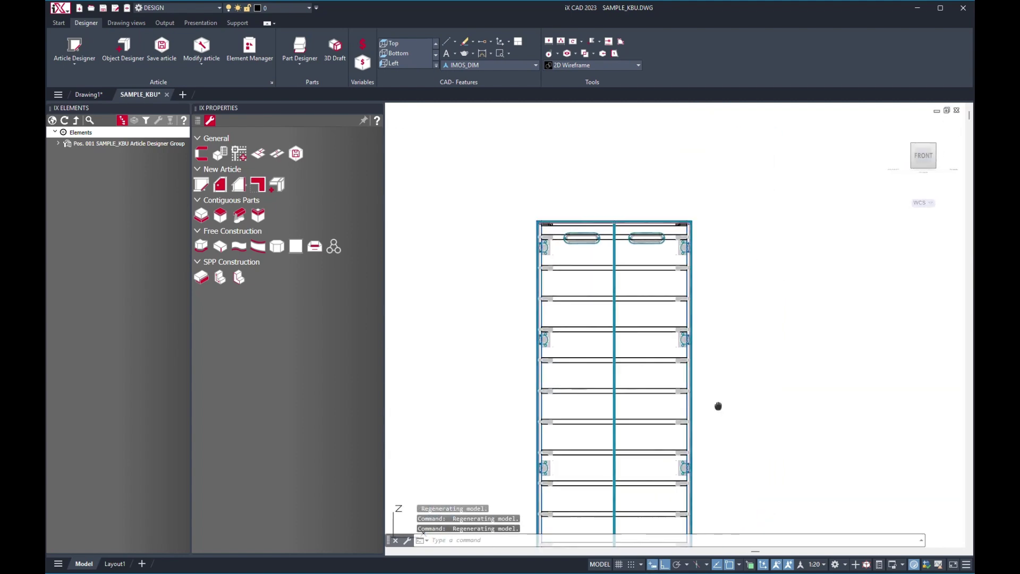
scroll(697, 355, "up", 10)
middle_click_drag(670, 429, 737, 253)
middle_click_drag(617, 445, 708, 137)
scroll(740, 269, "up", 6)
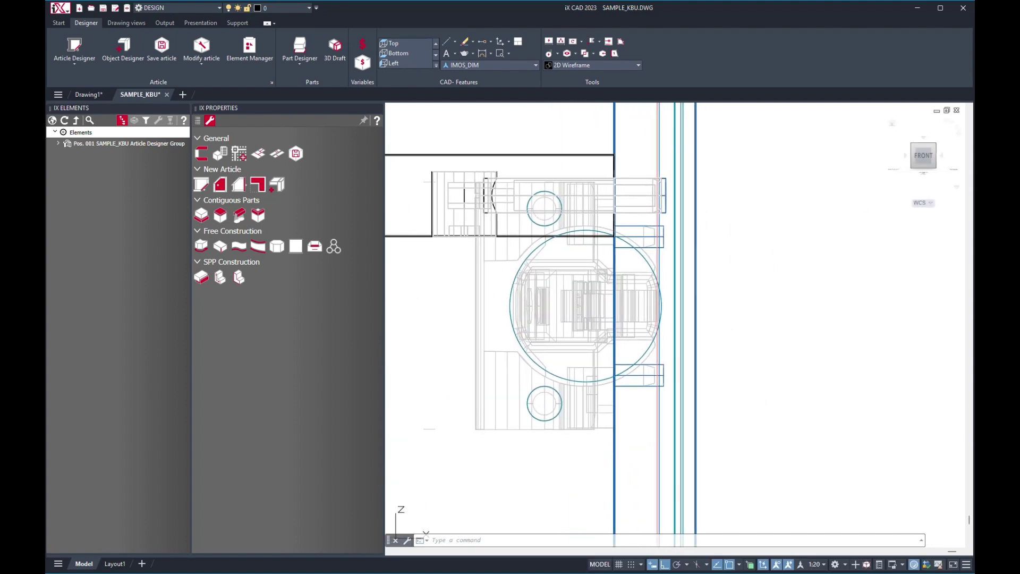
left_click(934, 144)
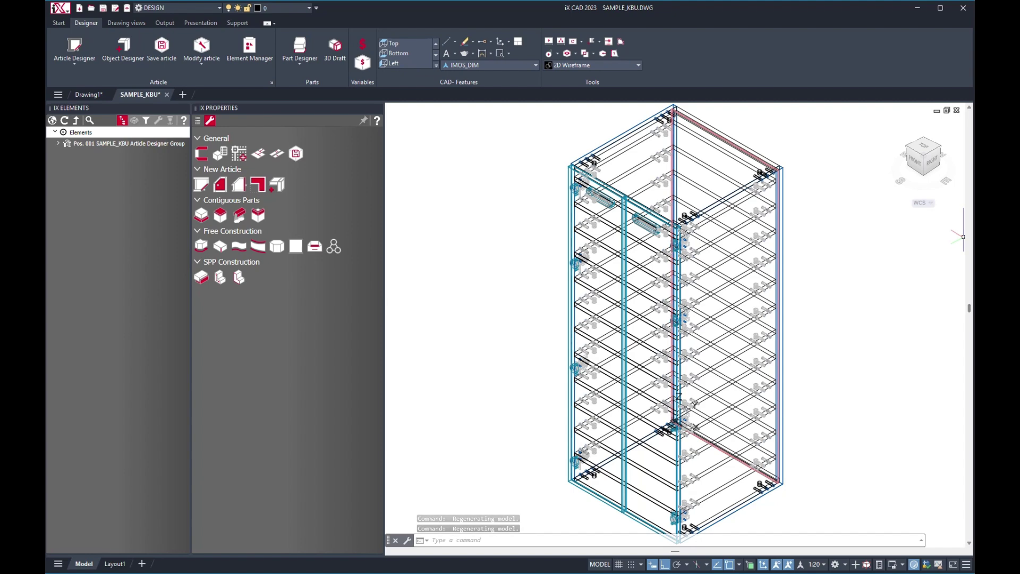
scroll(800, 324, "down", 3)
middle_click_drag(806, 298, 758, 300)
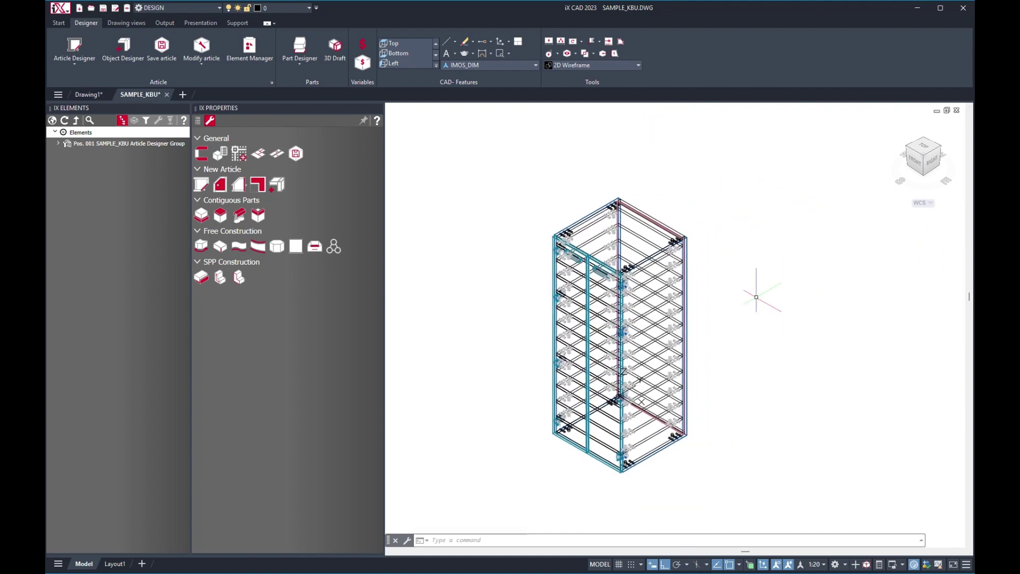
left_click(734, 176)
right_click(734, 176)
left_click(713, 178)
left_click(711, 181)
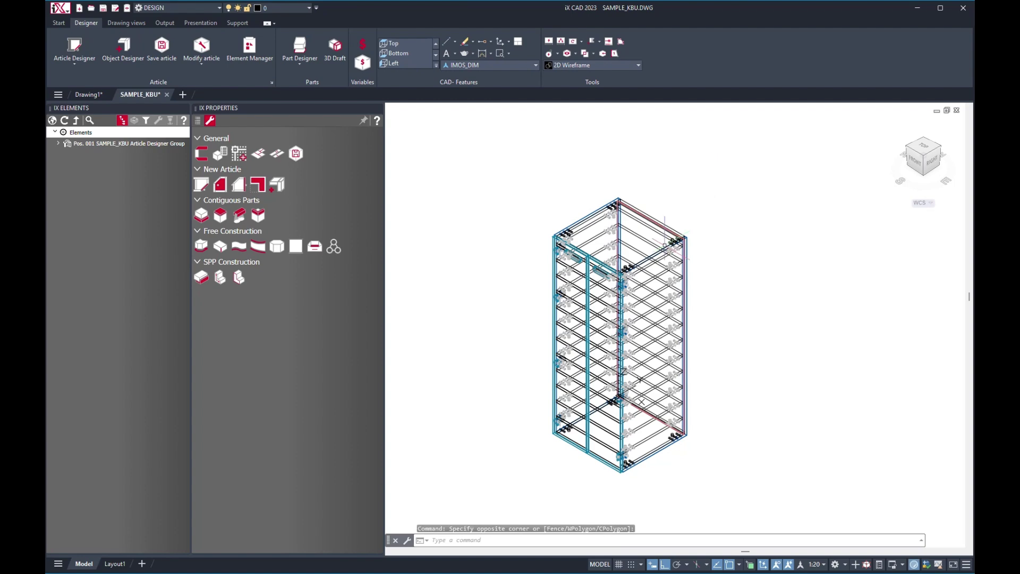
left_click(607, 346)
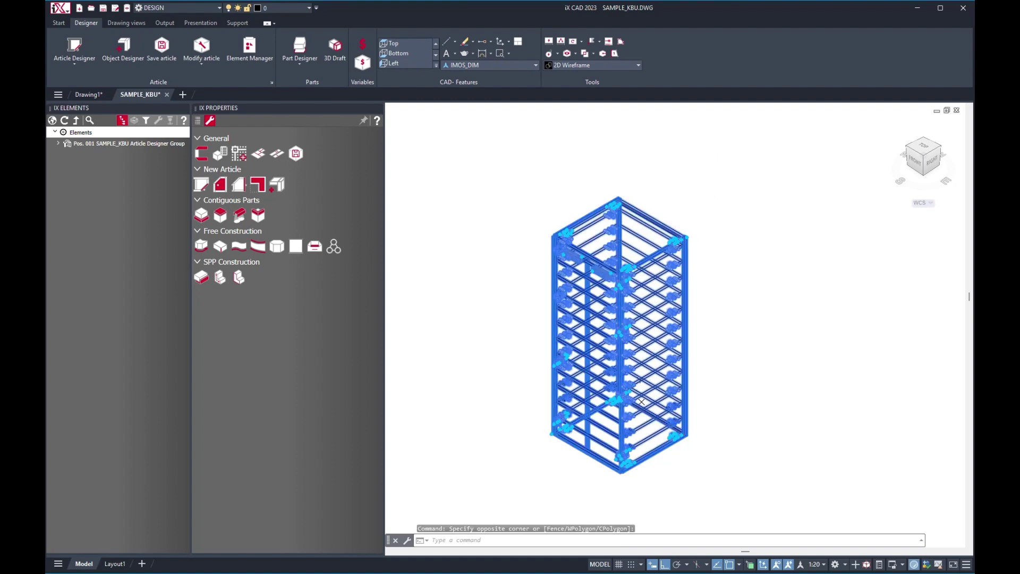
key("Escape")
key("Escape")
Copy the shelved cabinet article and place the copy directly against the original's right side.
right_click(641, 402)
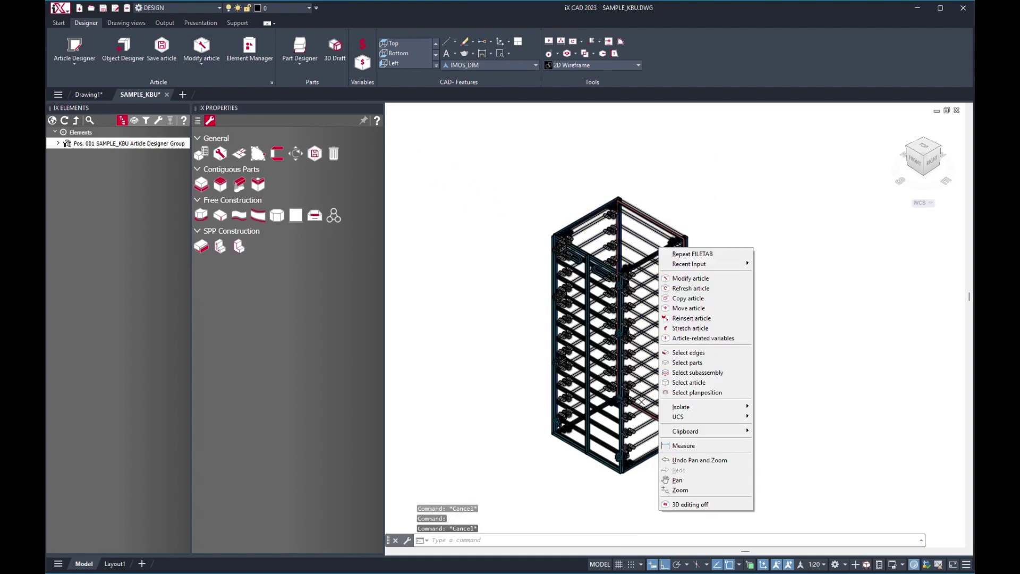
left_click(690, 298)
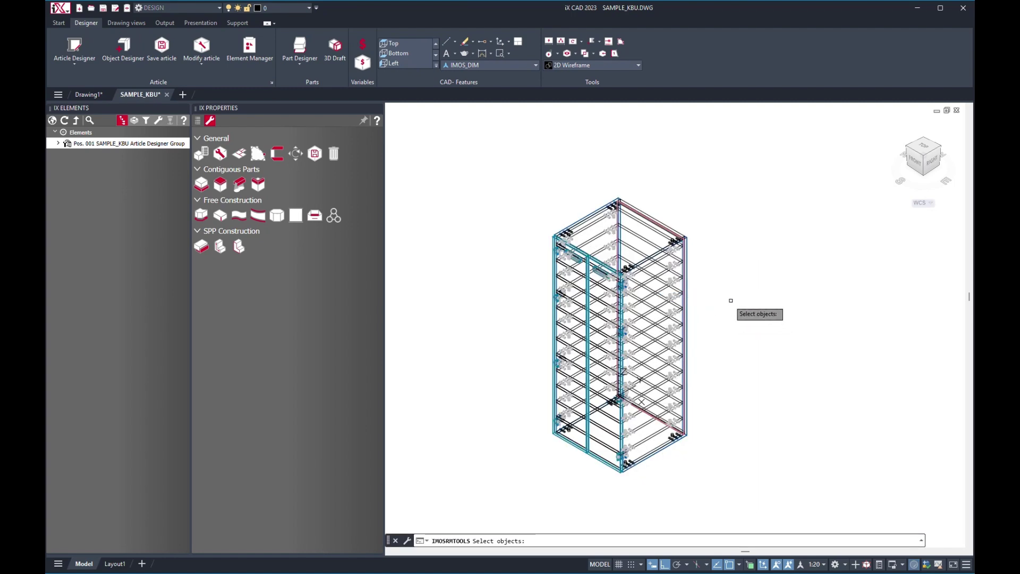
left_click(672, 246)
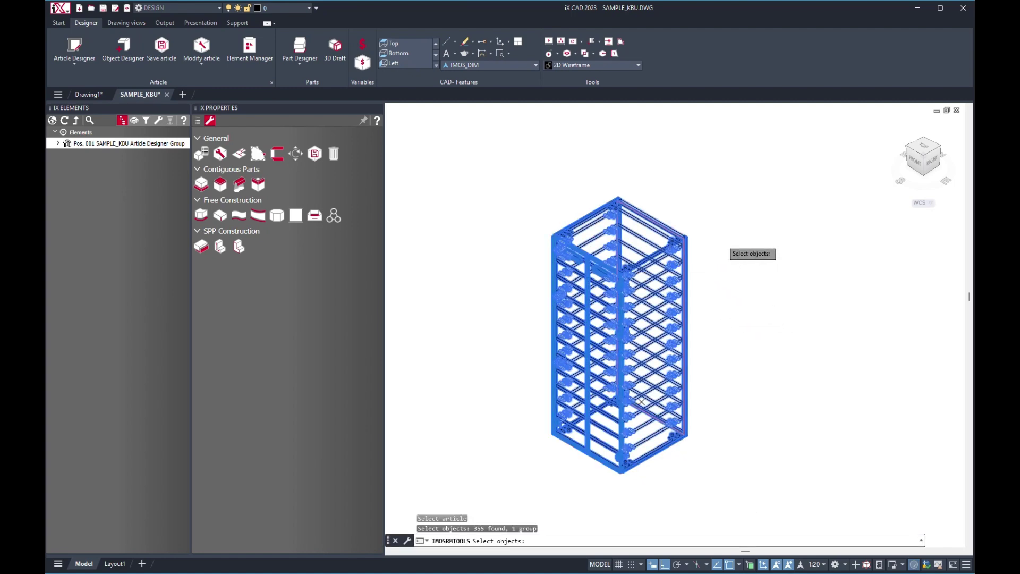
key("Return")
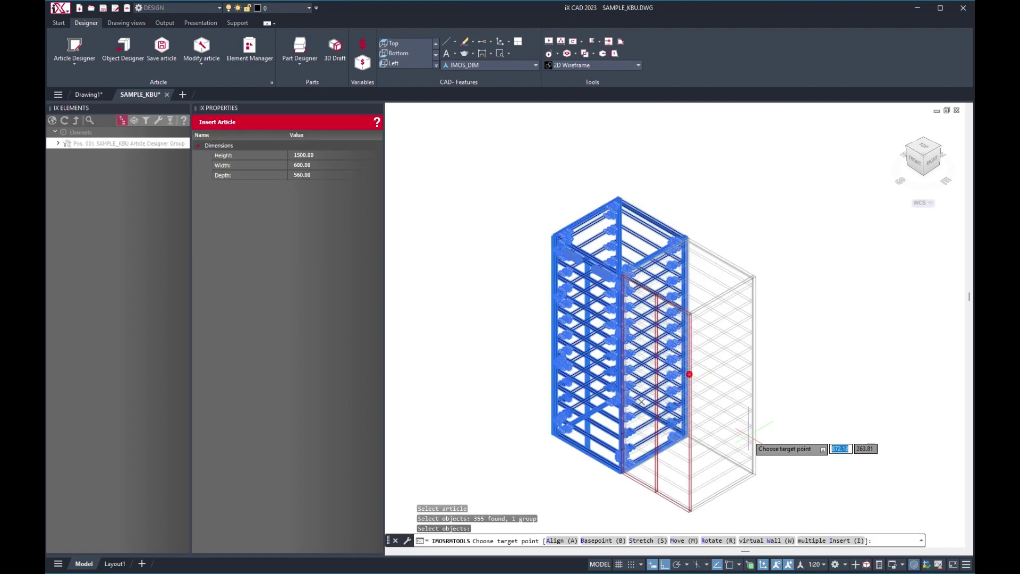
left_click(728, 456)
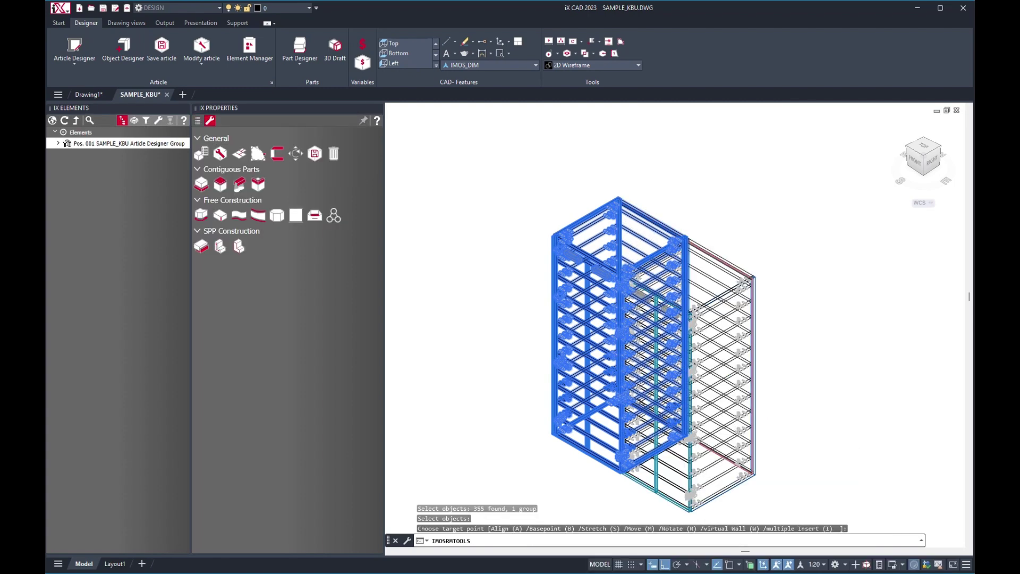
middle_click_drag(834, 391, 785, 331)
key("Escape")
Copy the second cabinet and place a third one directly against its right side.
right_click(729, 275)
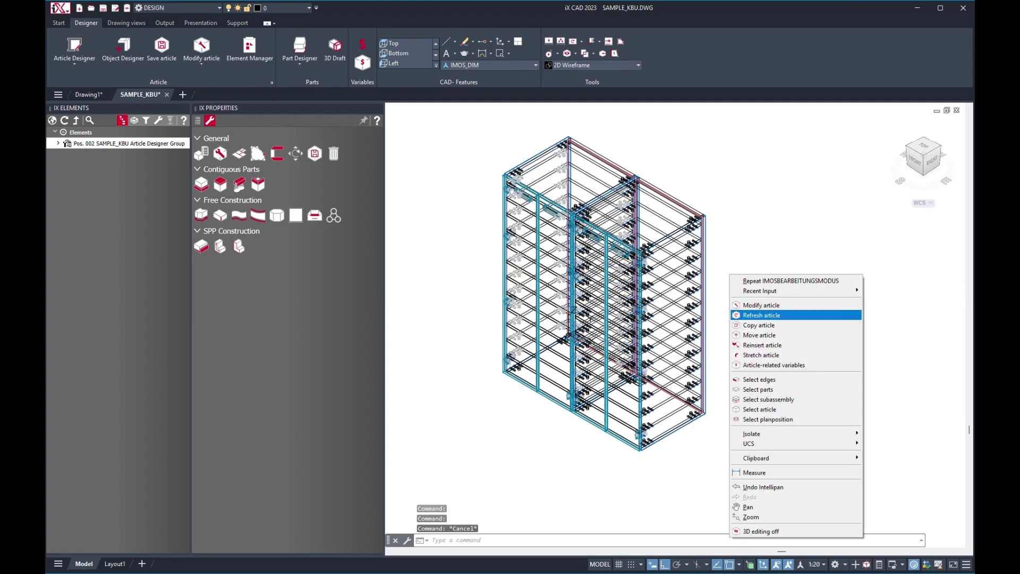
left_click(759, 324)
left_click(671, 274)
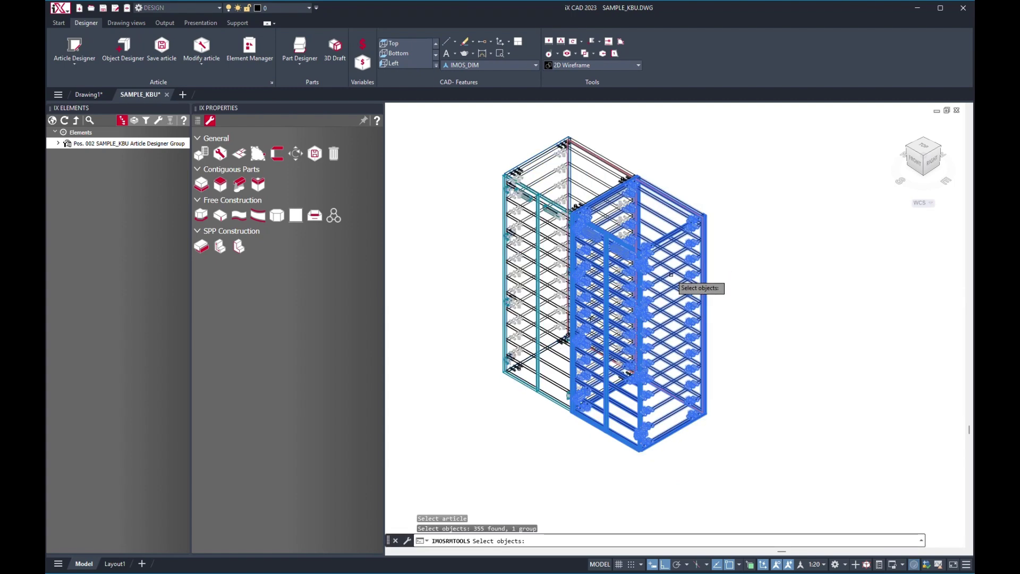
key("Return")
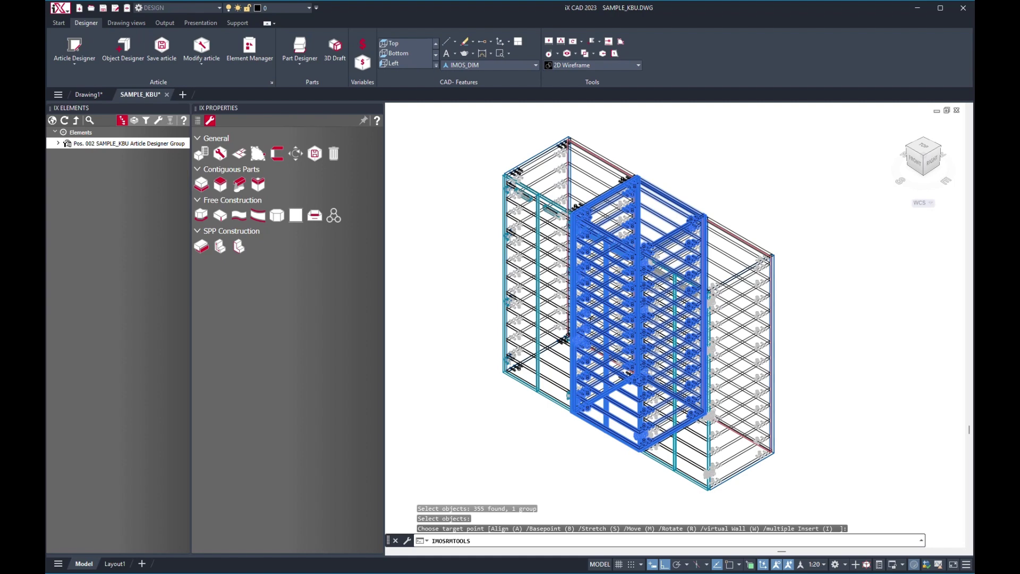
Set the middle cabinet's fixed shelves to a first linear division of n*200mm:1 and apply the article change.
left_click(52, 121)
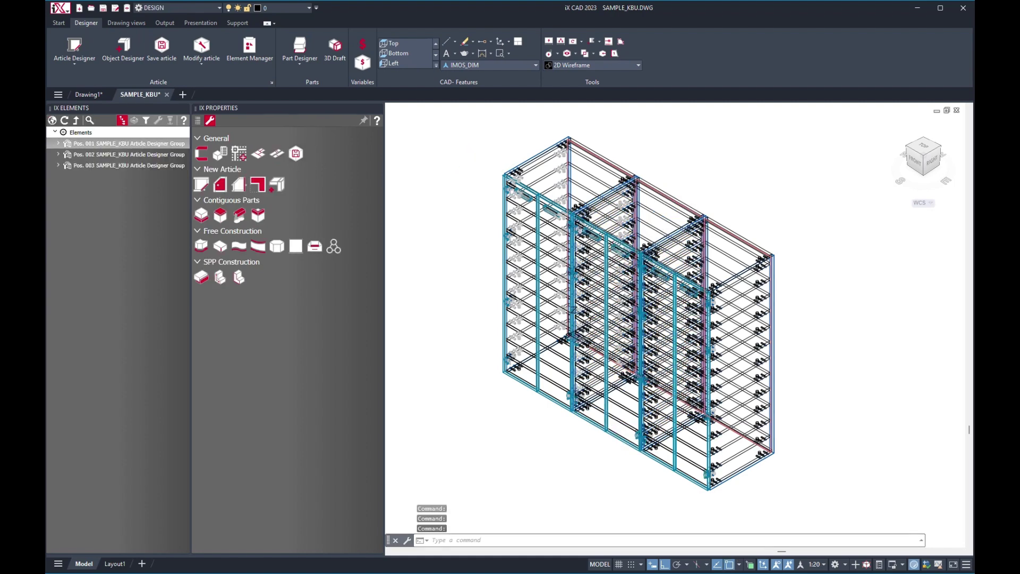
left_click(128, 155)
left_click(158, 120)
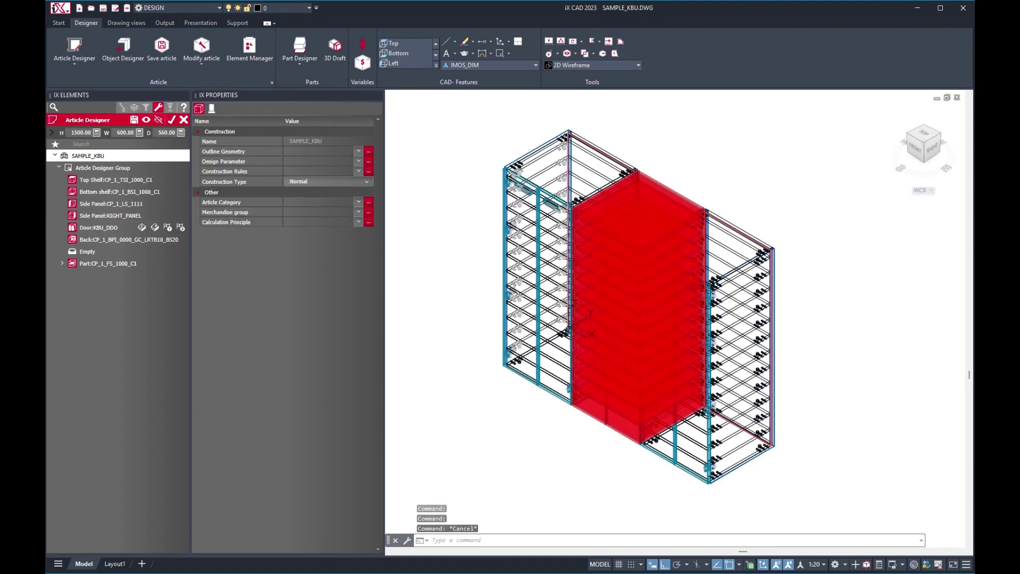
left_click(108, 263)
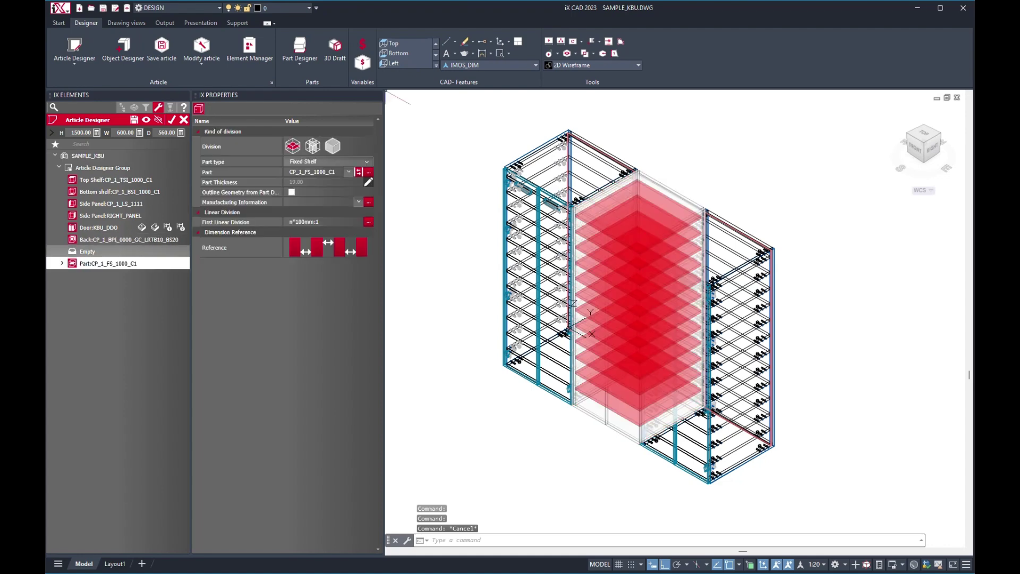
key("BackSpace")
type("2")
key("Return")
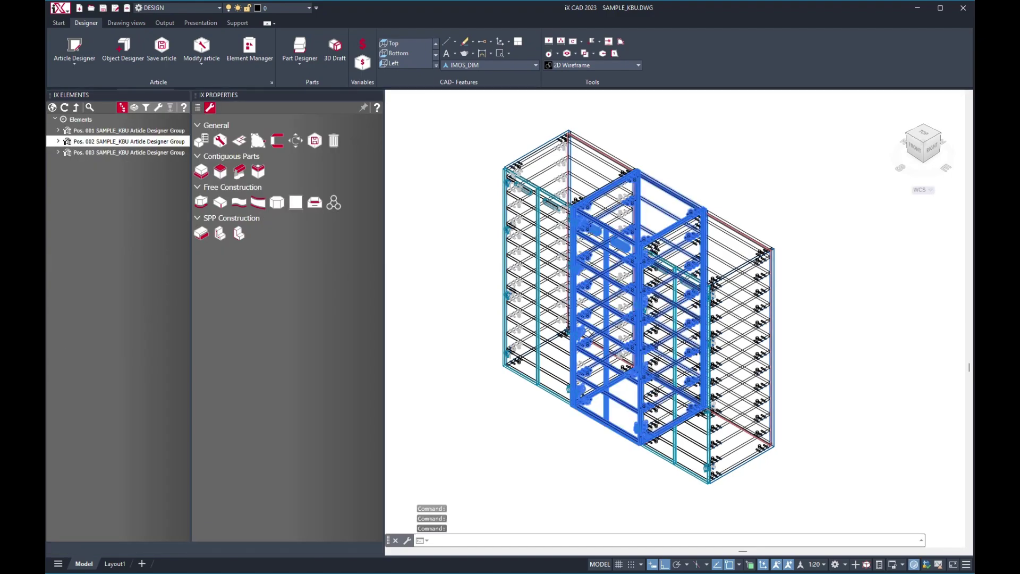
Examine from the front how the shelves and connectors of the three cabinets line up with the door hinges, ending in an isometric view with nothing selected.
left_click(914, 160)
scroll(848, 253, "up", 5)
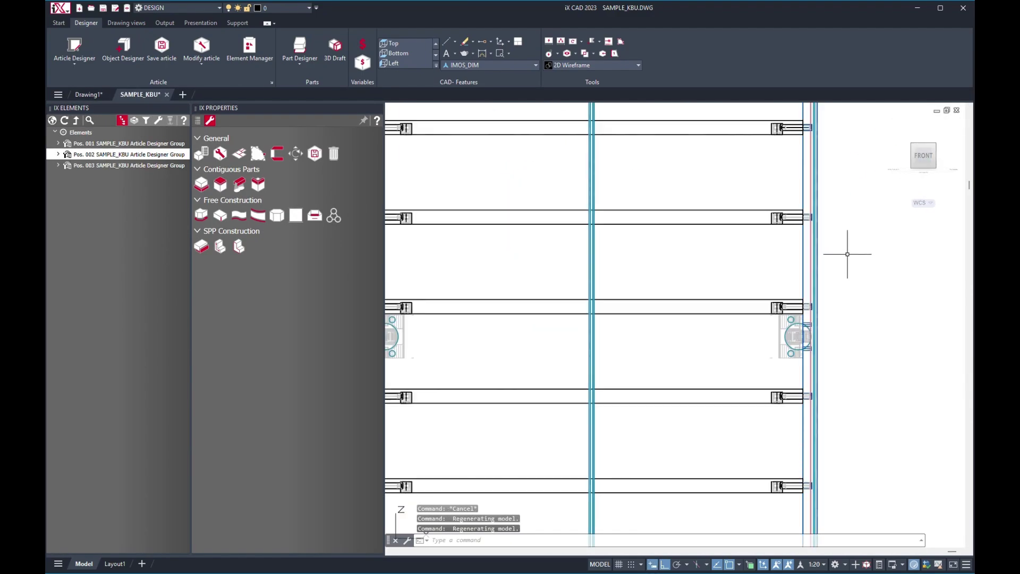
scroll(844, 271, "down", 5)
scroll(878, 297, "up", 4)
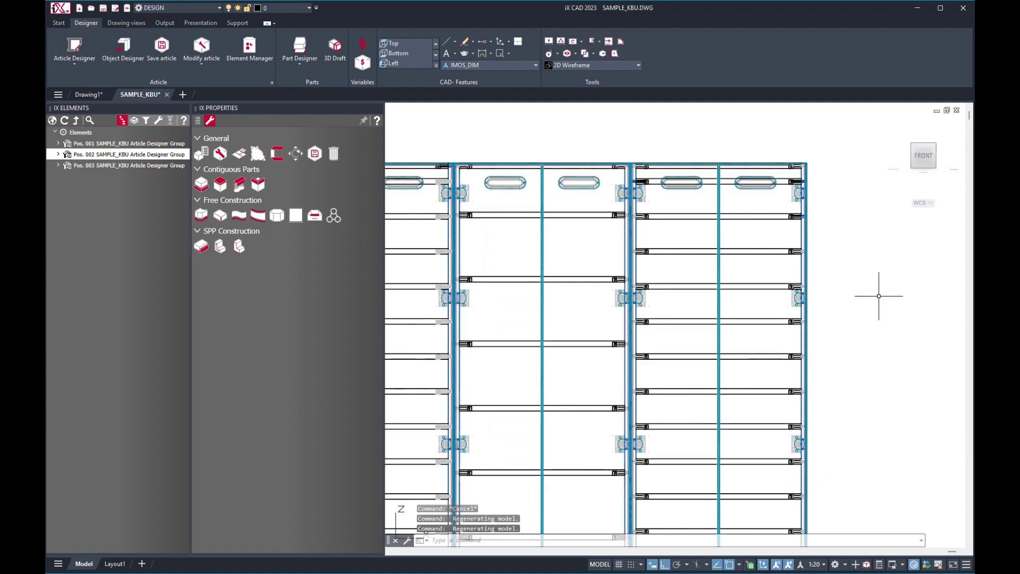
mouse_move(840, 202)
middle_mouse_down()
mouse_move(868, 364)
mouse_move(861, 389)
mouse_move(803, 211)
middle_mouse_up()
scroll(867, 370, "down", 4)
scroll(804, 212, "up", 2)
scroll(833, 235, "down", 3)
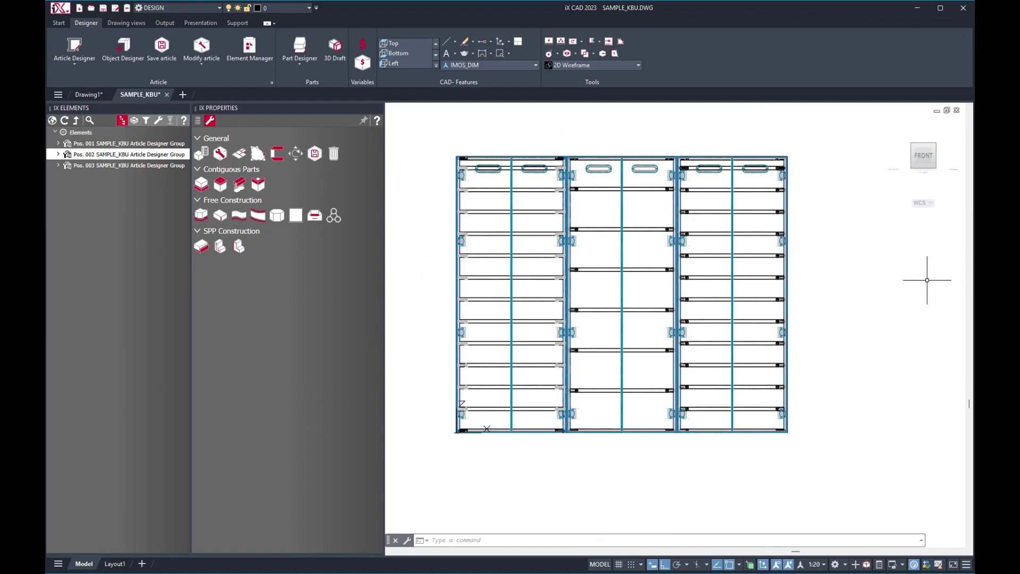
middle_click_drag(894, 292, 872, 262, "shift")
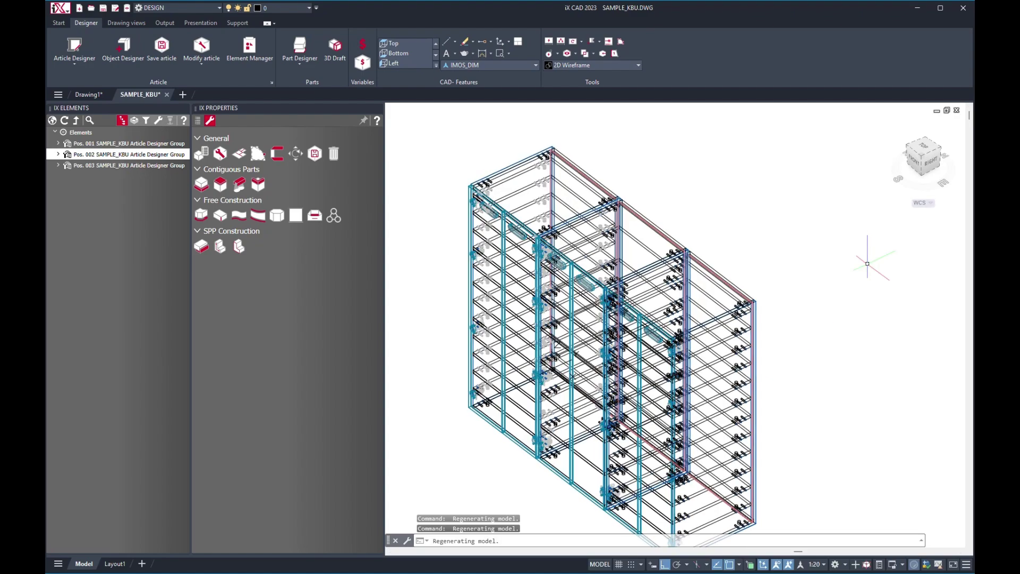
middle_click_drag(589, 218, 612, 218, "shift")
left_click(612, 204)
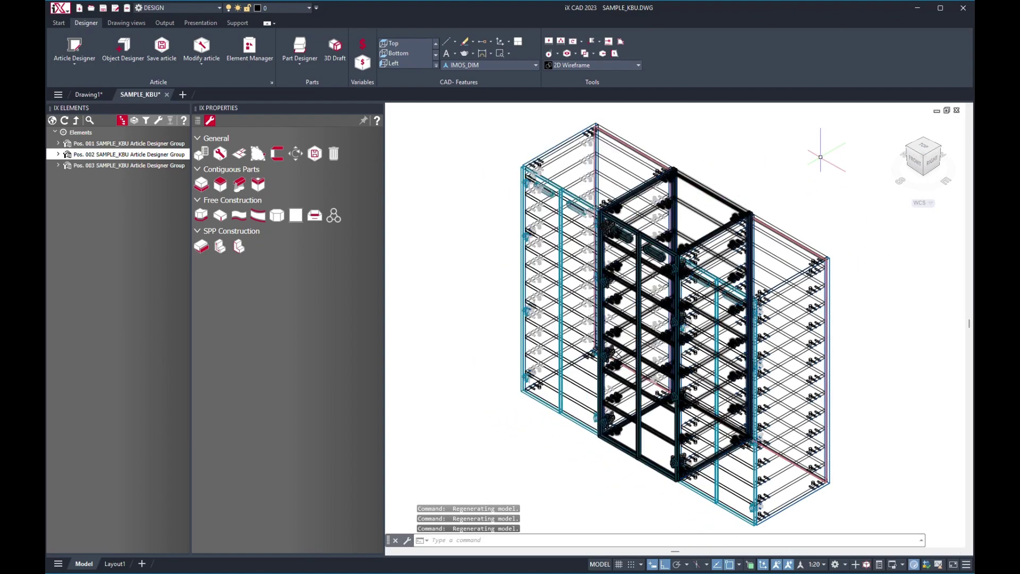
left_click(435, 187)
key("Escape")
Run a collision check on the three cabinets with the affected parts shown, and clear the resulting selection.
left_click(575, 53)
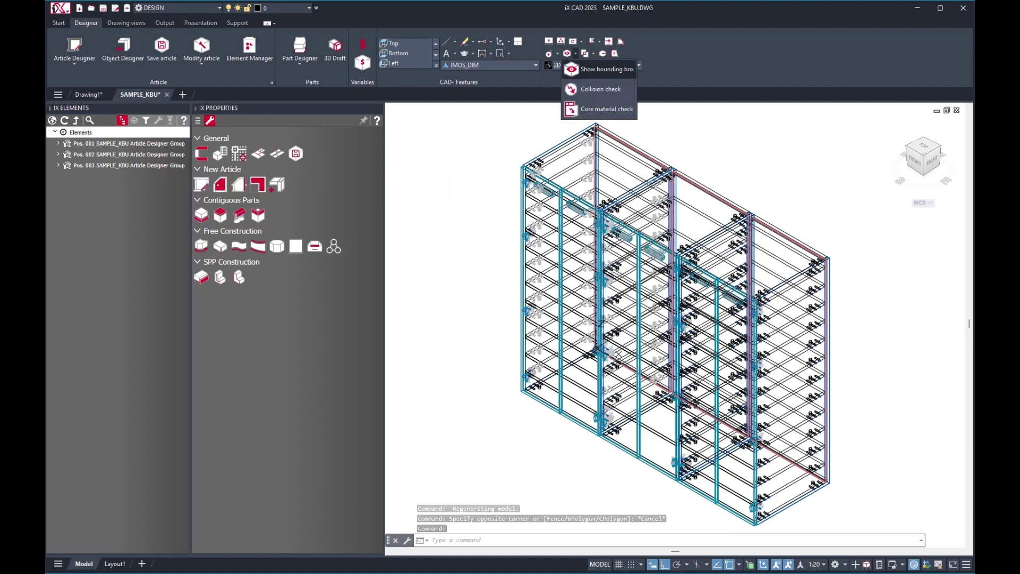
left_click(600, 88)
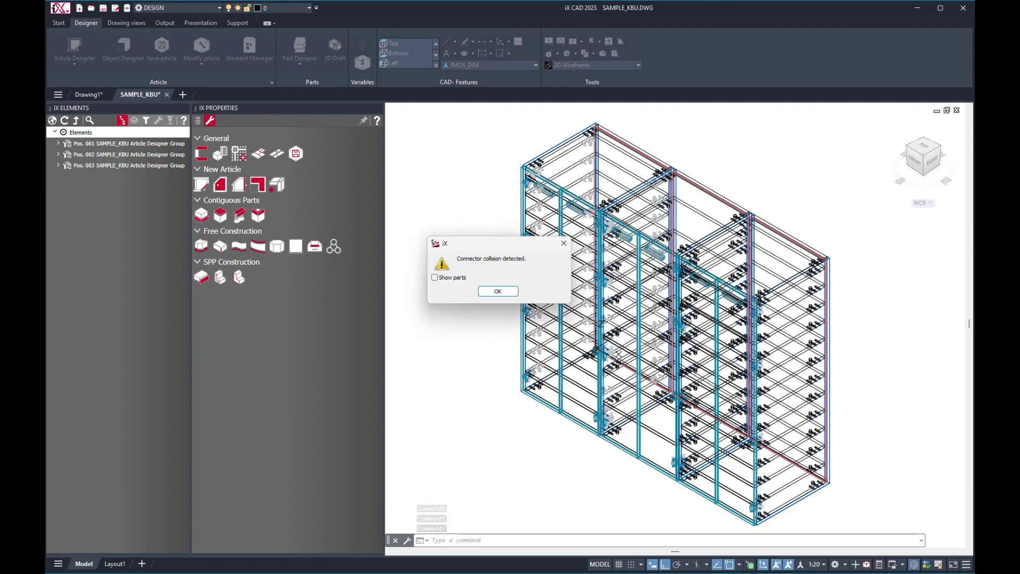
left_click(435, 277)
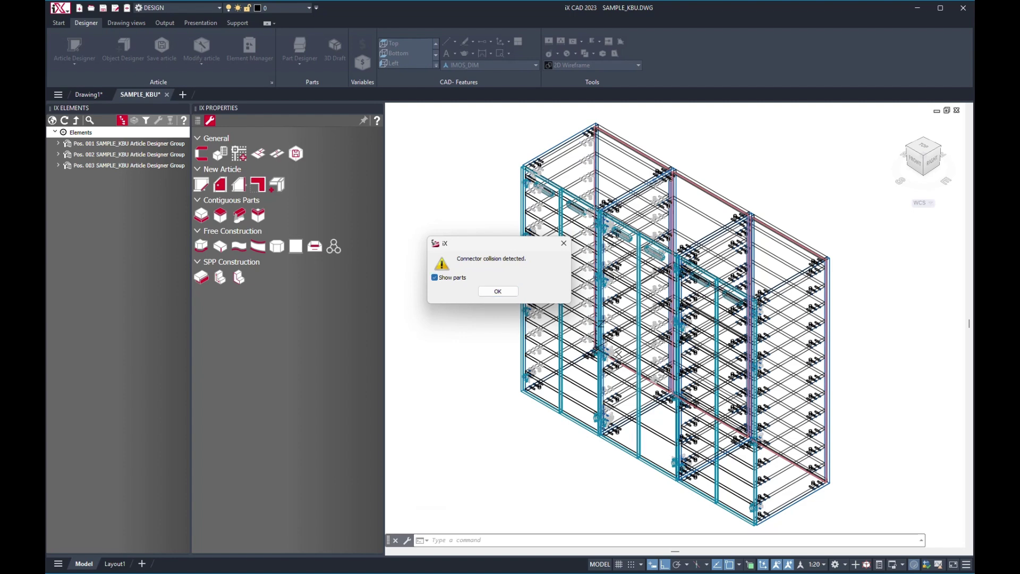
left_click(498, 291)
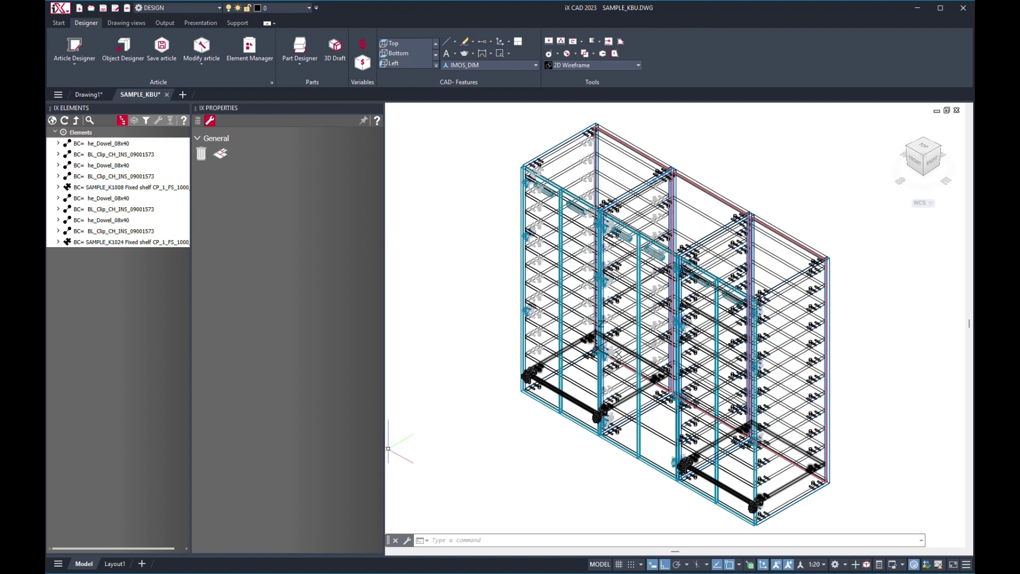
left_click(52, 120)
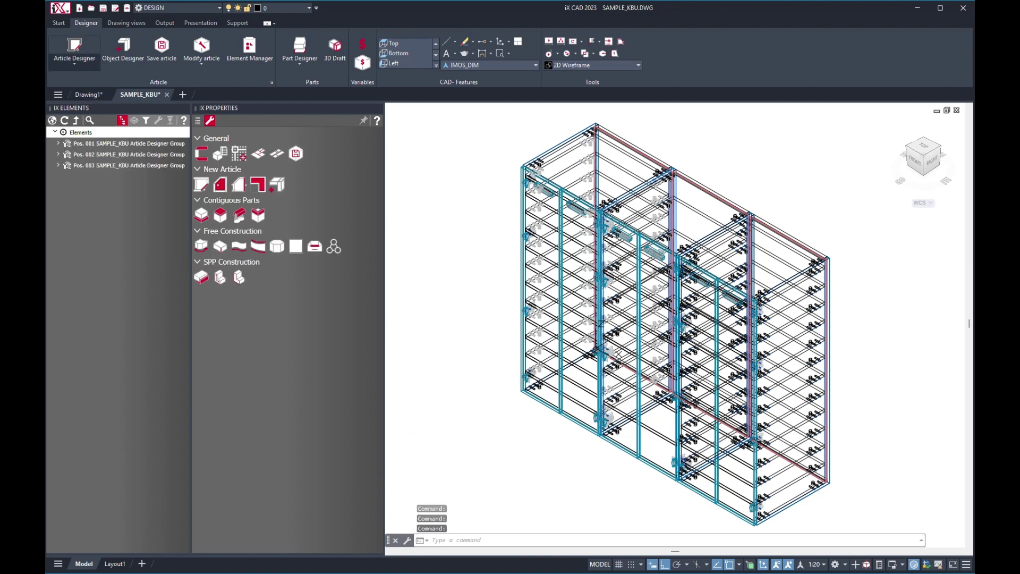
Save the order under the new name SAMPLE_CABINET and accept the collision notice with the affected parts shown.
left_click(58, 22)
left_click(96, 50)
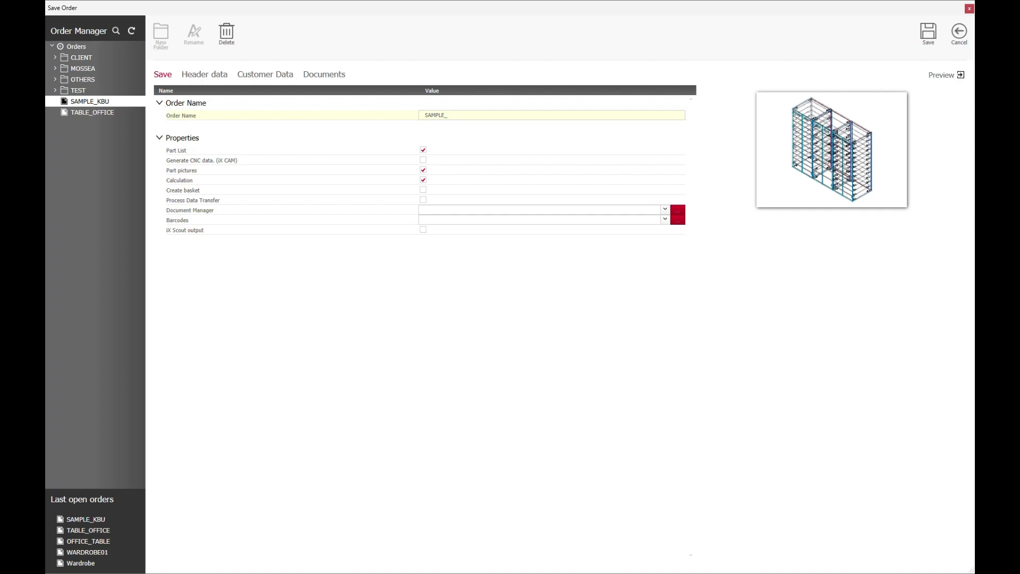
type("SAMPLE_CABINET")
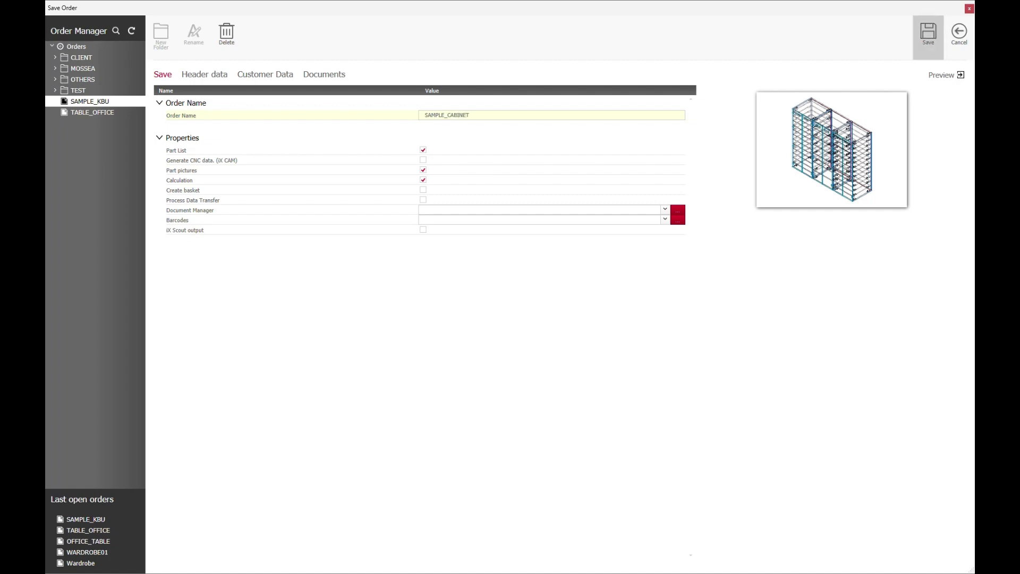
left_click(928, 33)
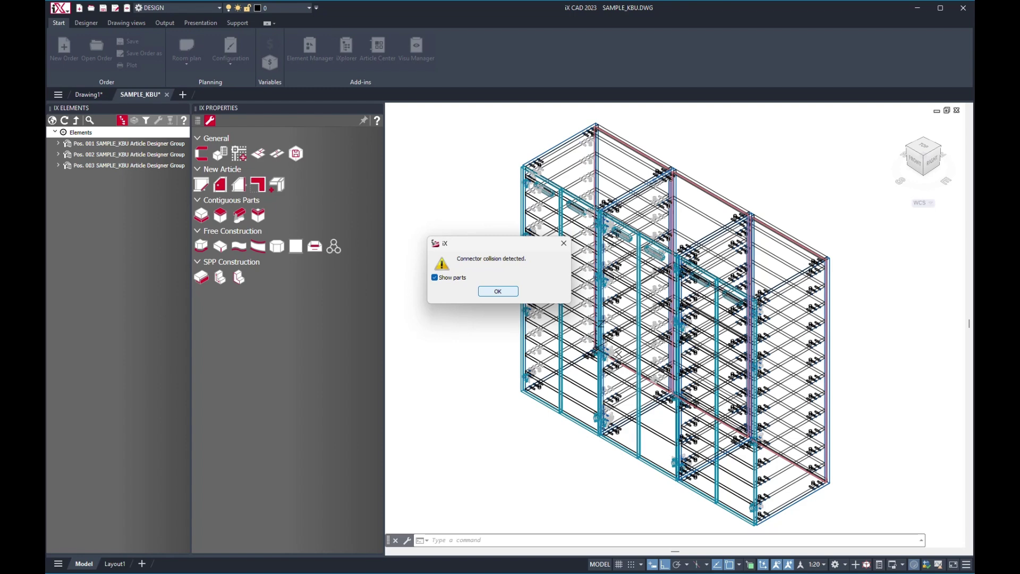
key("Return")
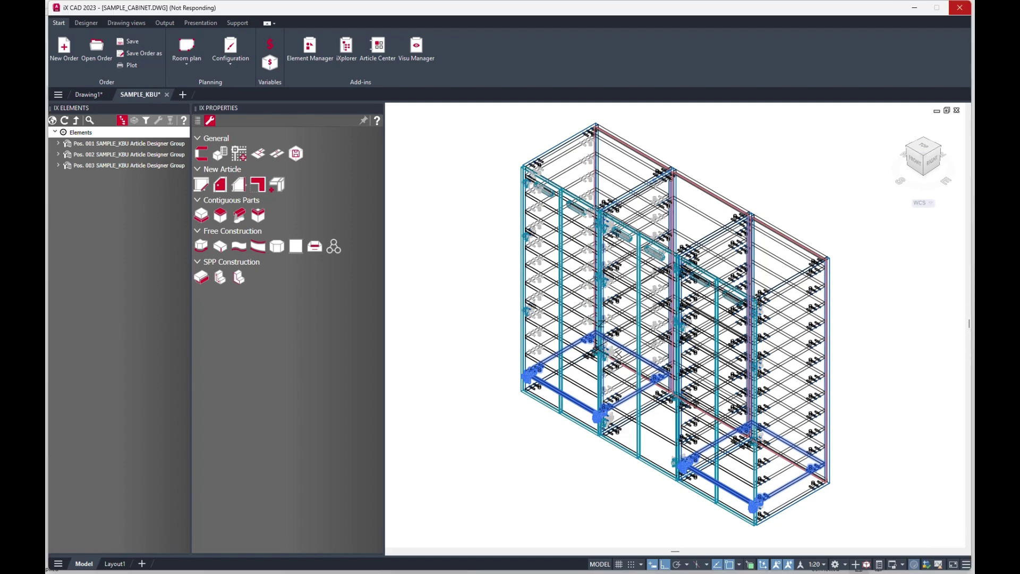
Set the first cabinet's fixed shelves to a first linear division of 200mm:1:200mm, apply the article change and clear the selection.
left_click(129, 143)
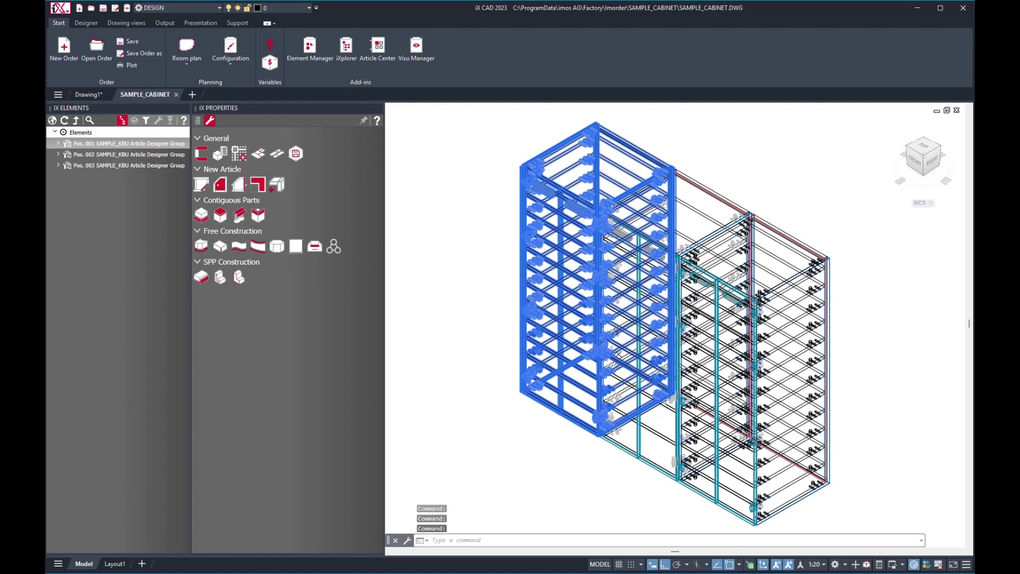
left_click(159, 121)
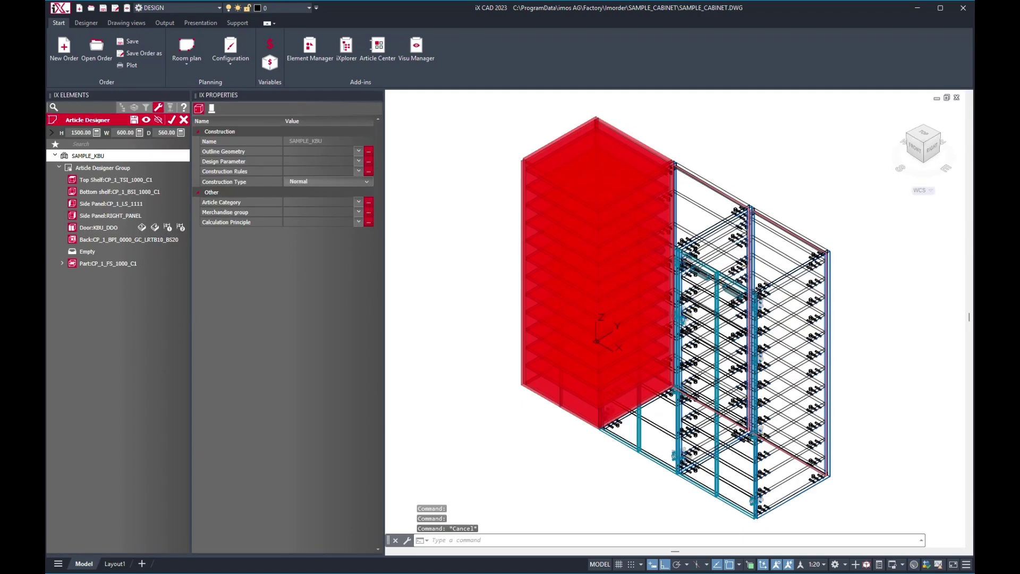
left_click(108, 264)
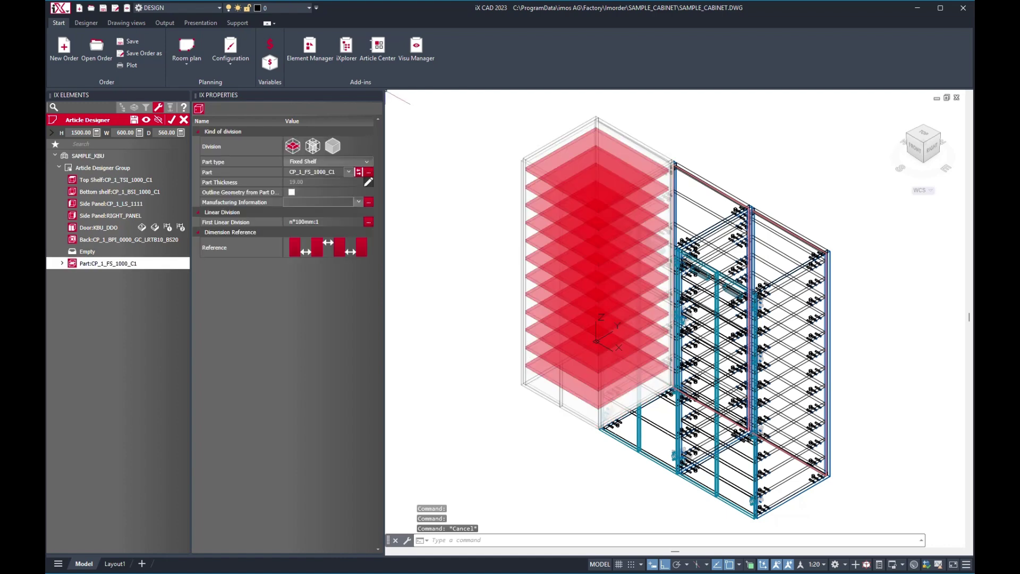
left_click(319, 222)
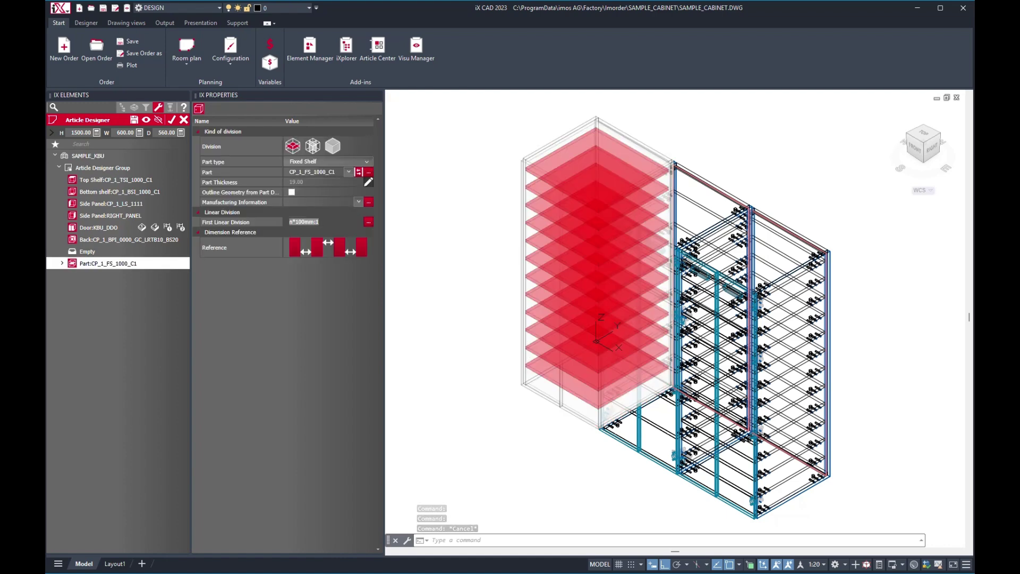
type("200mm:1:200mm")
key("Return")
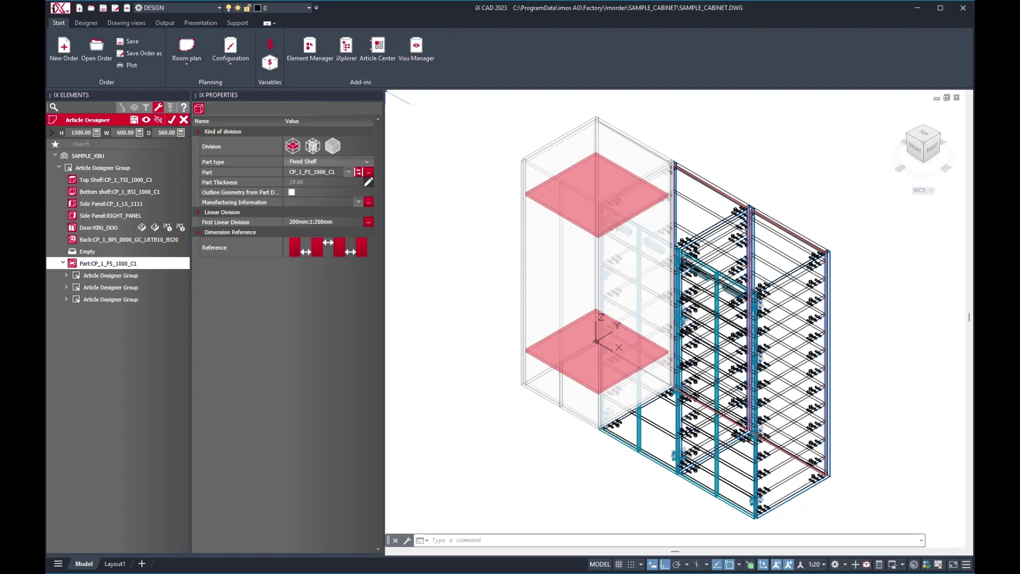
left_click(171, 119)
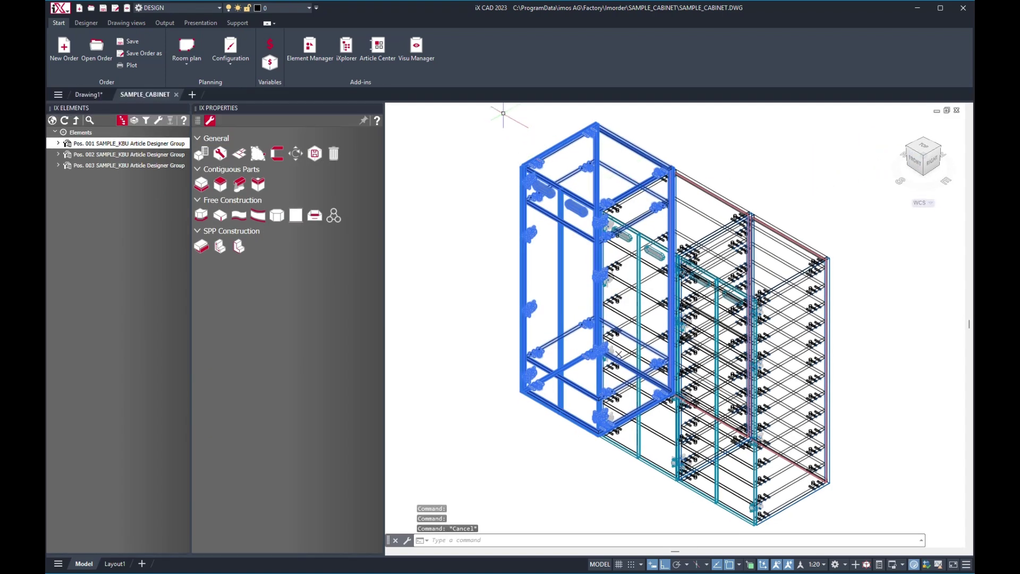
left_click(52, 120)
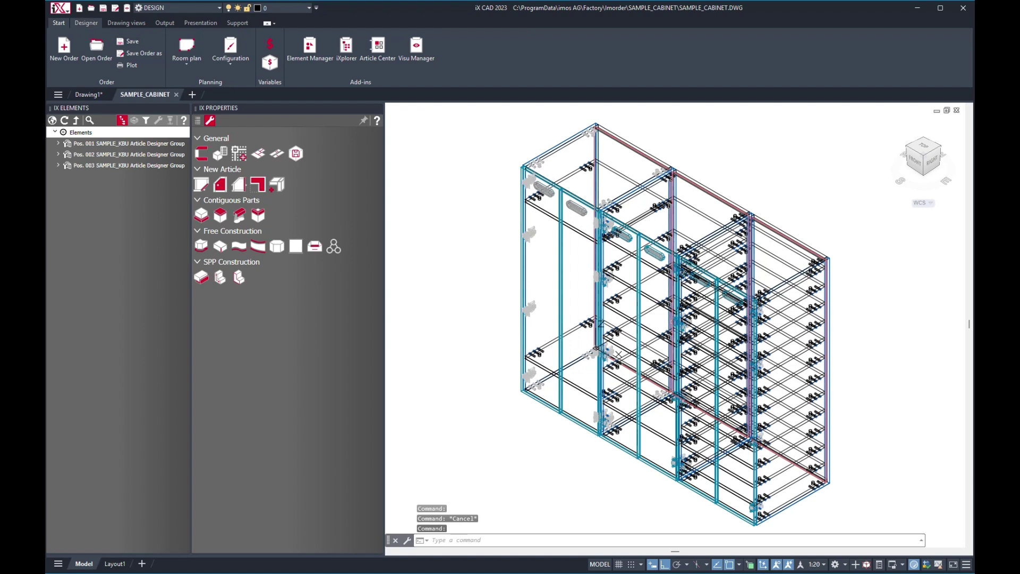
Repeat the collision check after the first cabinet's shelf change, showing the affected parts, and clear the selection.
left_click(86, 23)
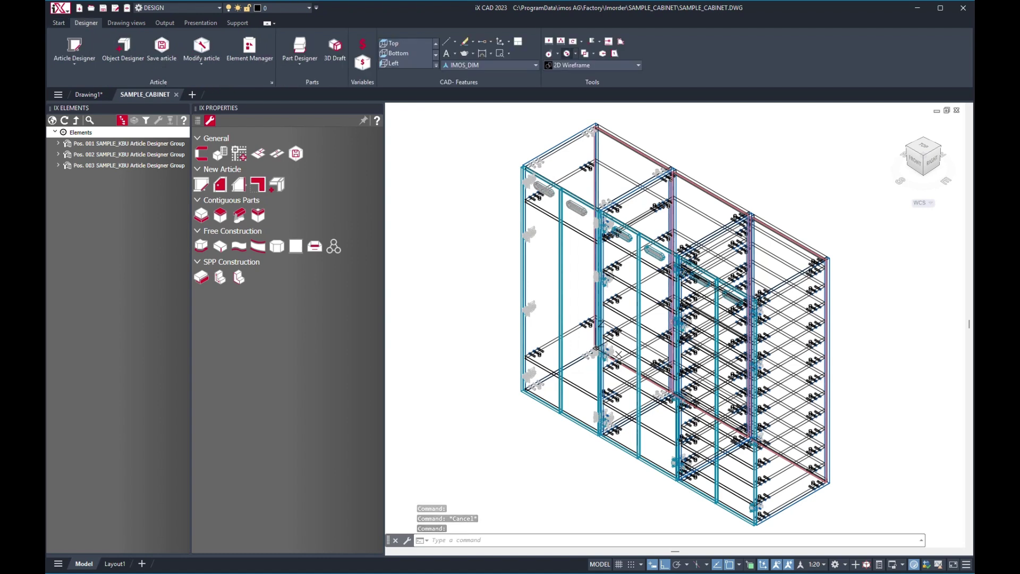
left_click(566, 53)
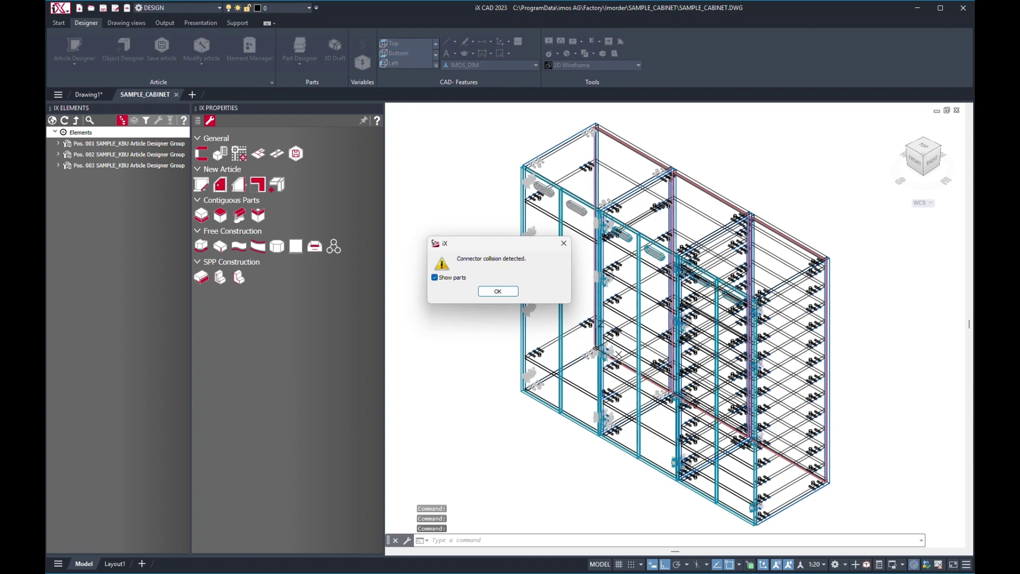
key("Return")
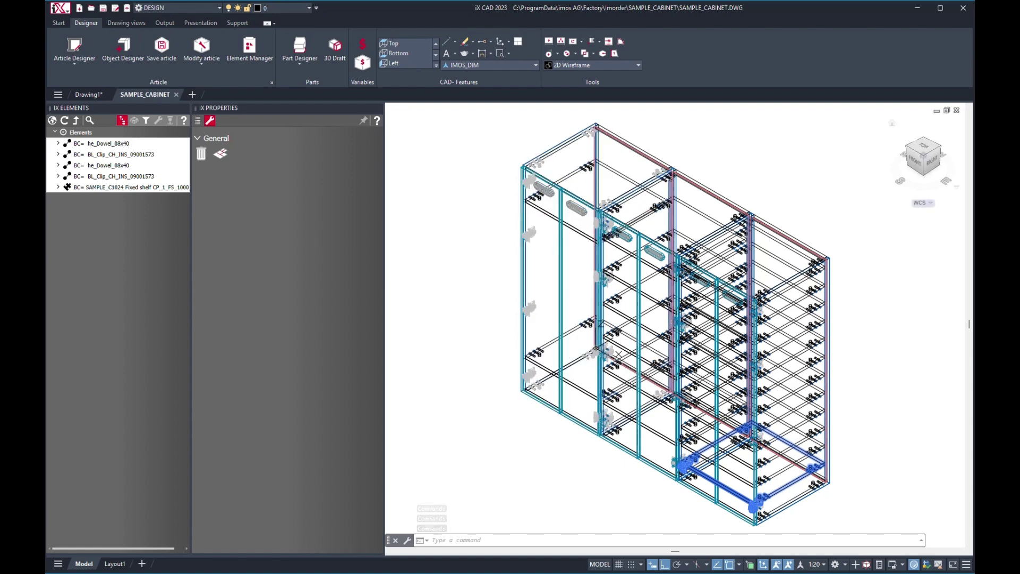
left_click(52, 120)
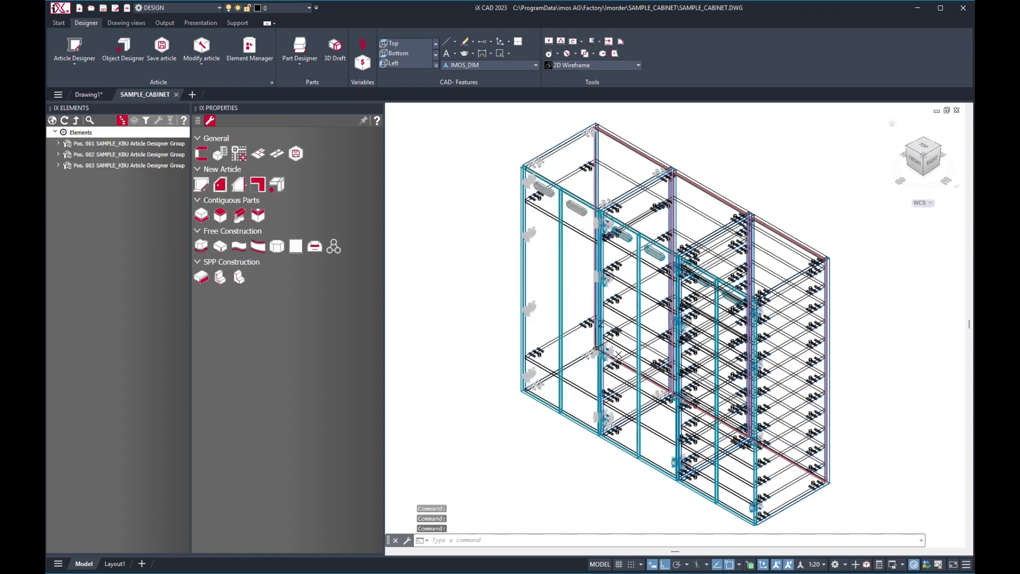